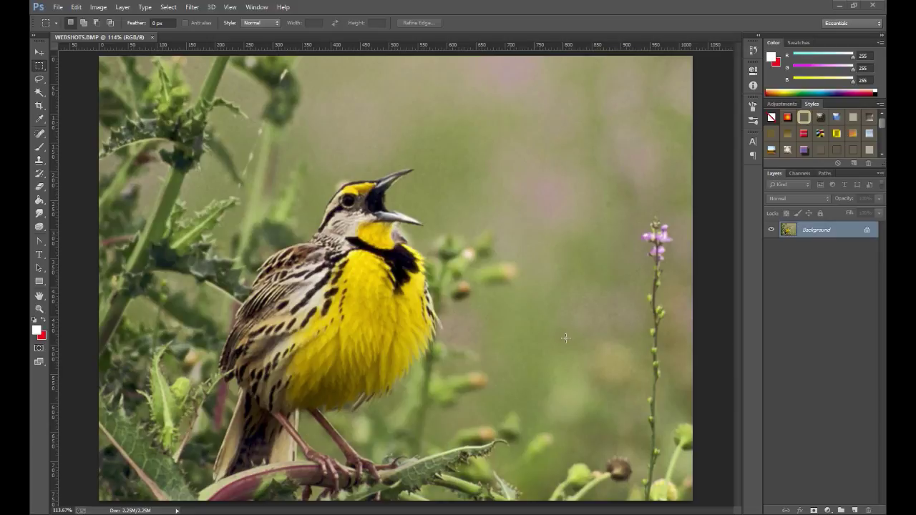
Reset colours to default black and white and unlock the Background as Layer 0
{"action": "left_click", "coordinate": [39, 52]}
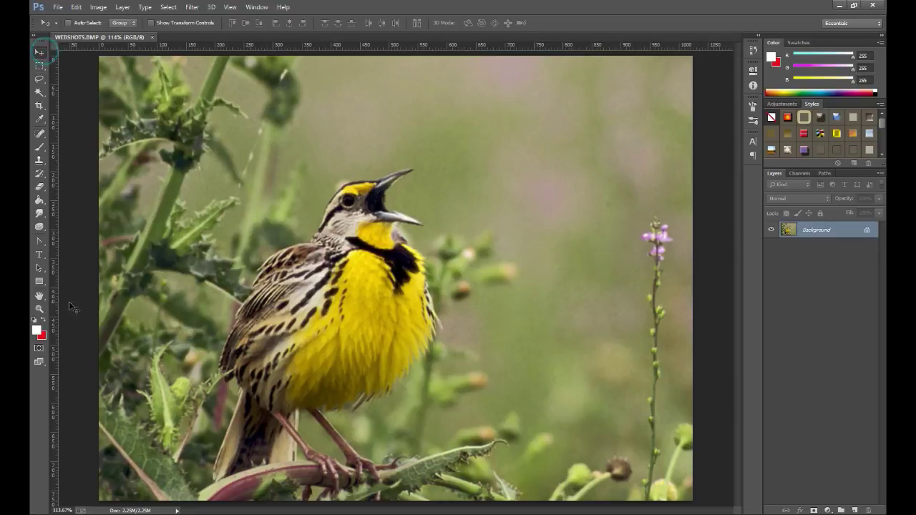
{"action": "left_click", "coordinate": [34, 319]}
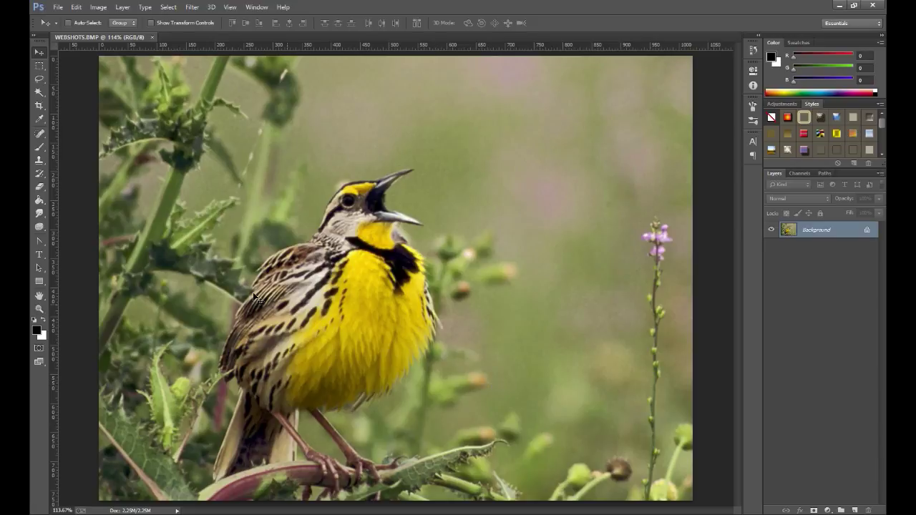
{"action": "double_click", "coordinate": [840, 234]}
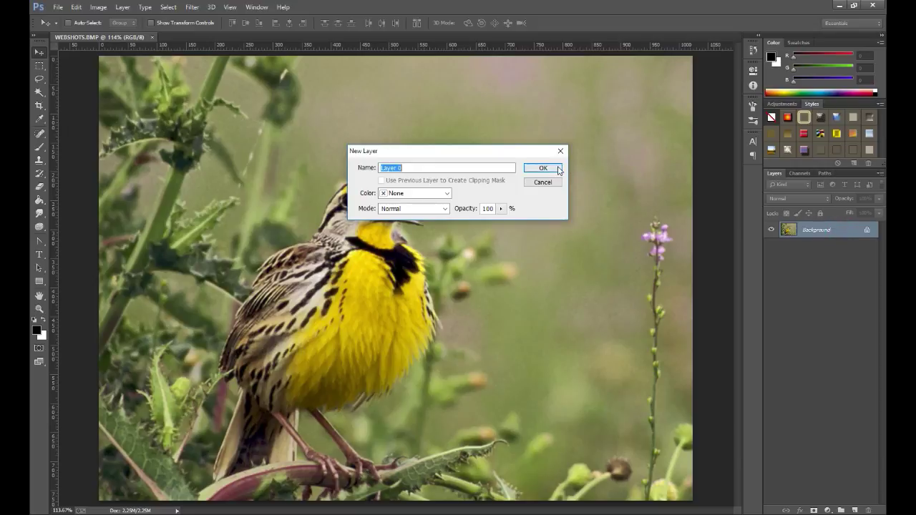
{"action": "left_click", "coordinate": [552, 167]}
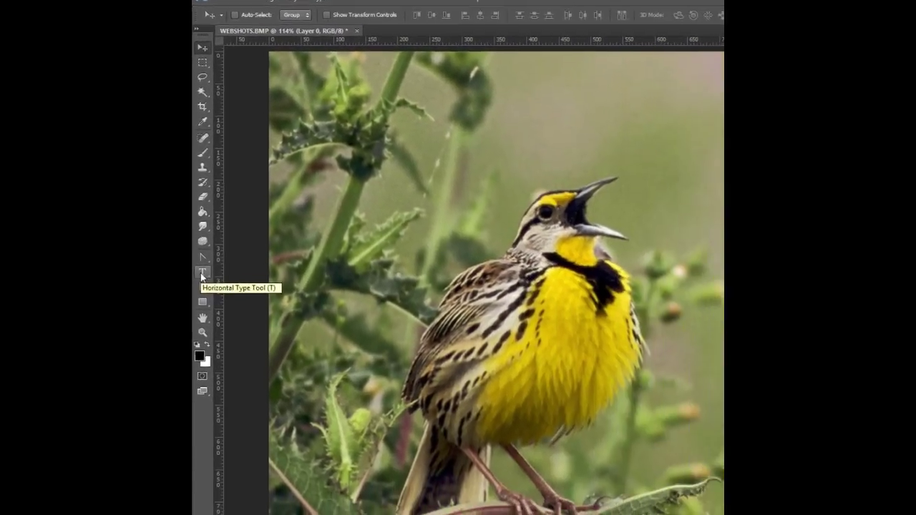
Start a horizontal text insertion point on the photo and choose the Eras Bold ITC font
{"action": "left_click", "coordinate": [253, 282]}
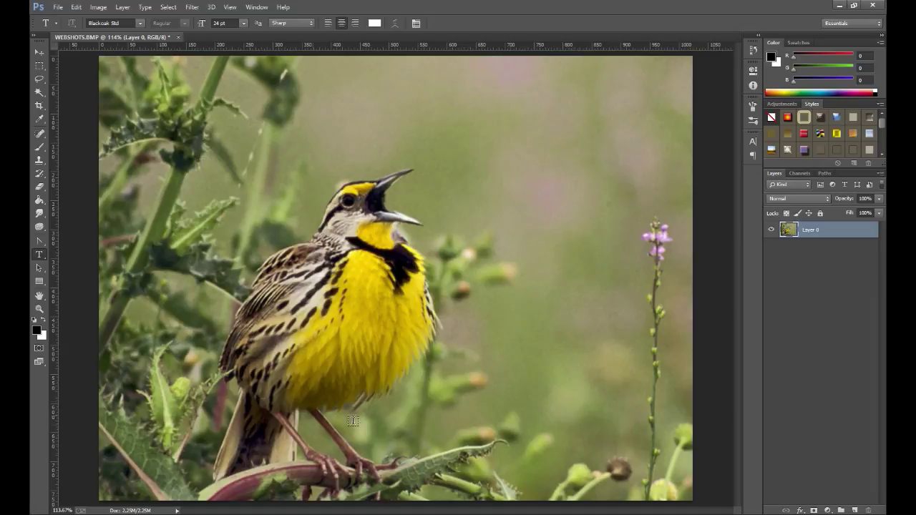
{"action": "left_click", "coordinate": [142, 290]}
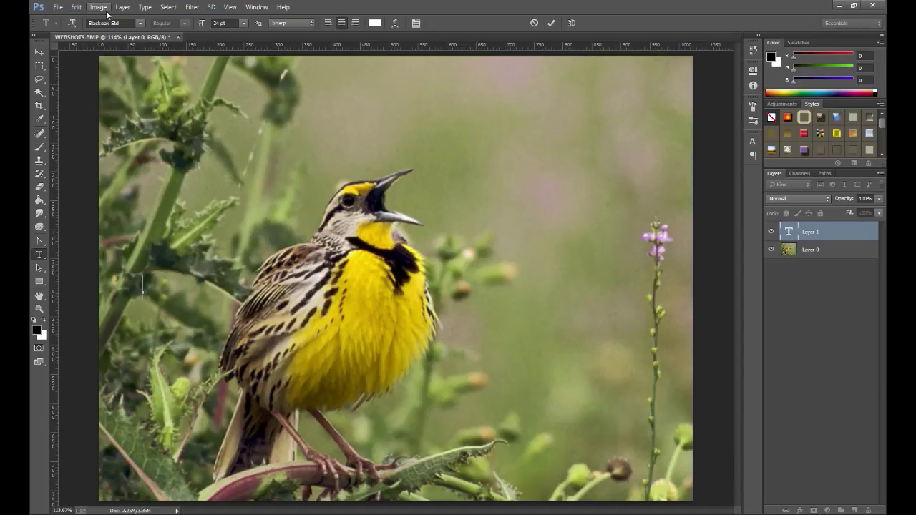
{"action": "left_click", "coordinate": [142, 23]}
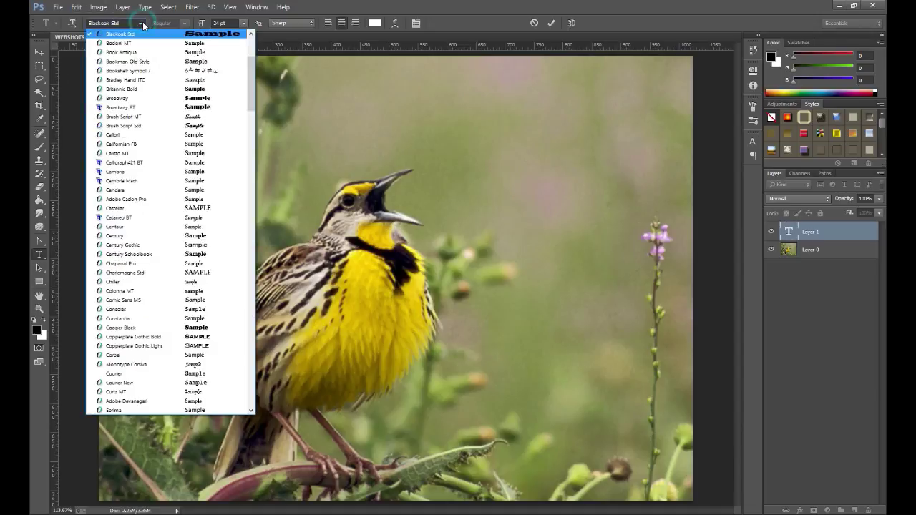
{"action": "left_click_drag", "start_coordinate": [250, 68], "coordinate": [251, 81]}
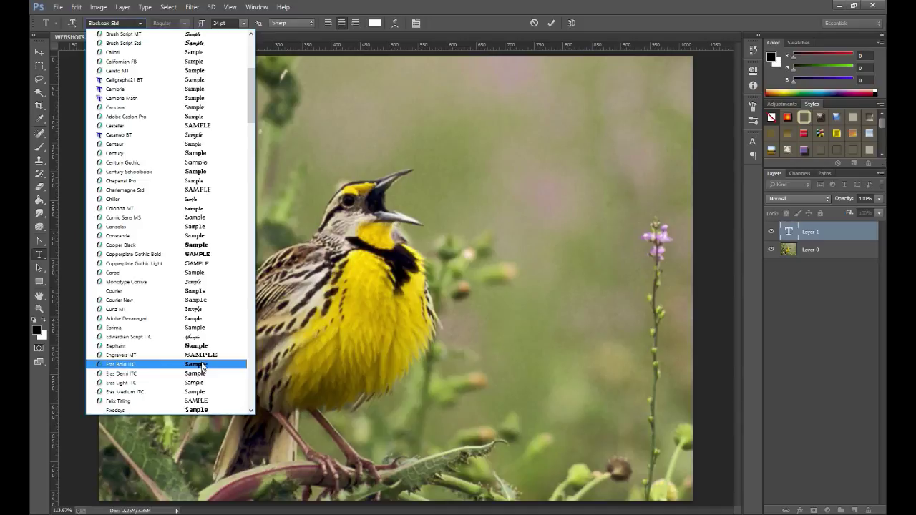
{"action": "left_click", "coordinate": [202, 365]}
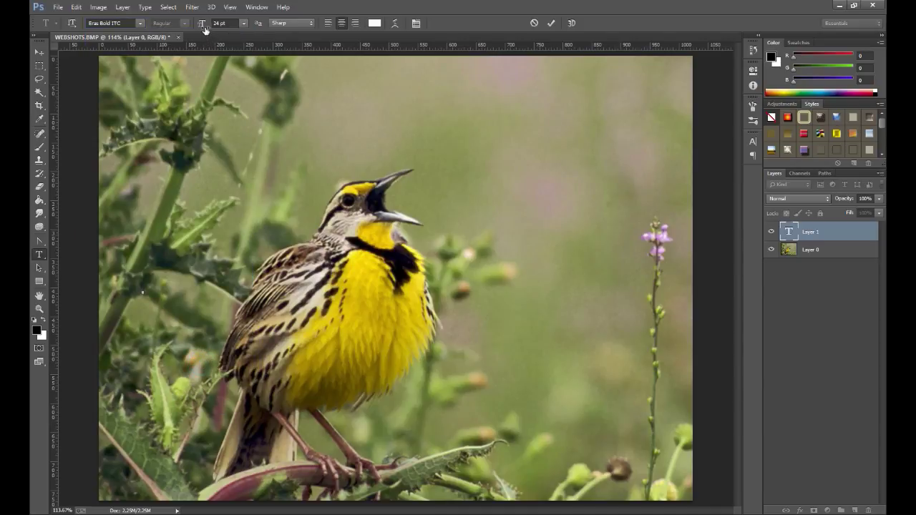
Set the type to 36 pt with Sharp anti-aliasing and left alignment
{"action": "left_click", "coordinate": [243, 23]}
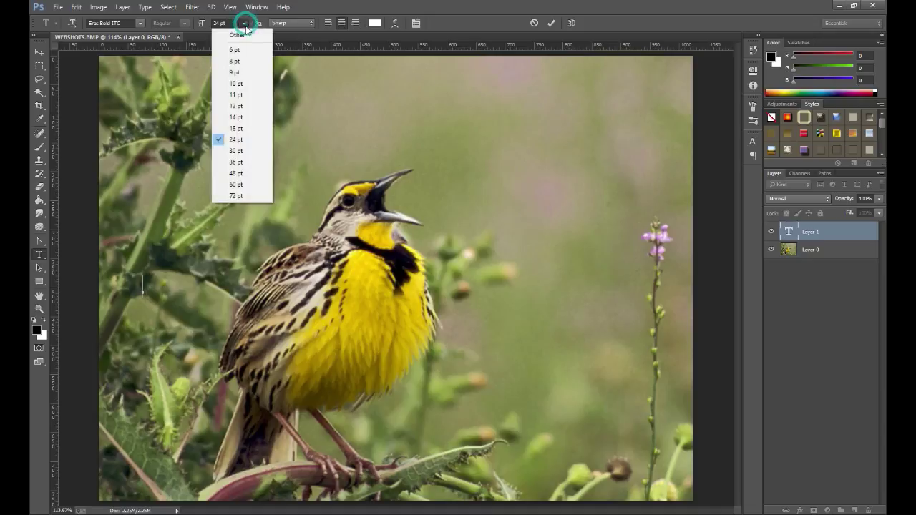
{"action": "left_click", "coordinate": [249, 163]}
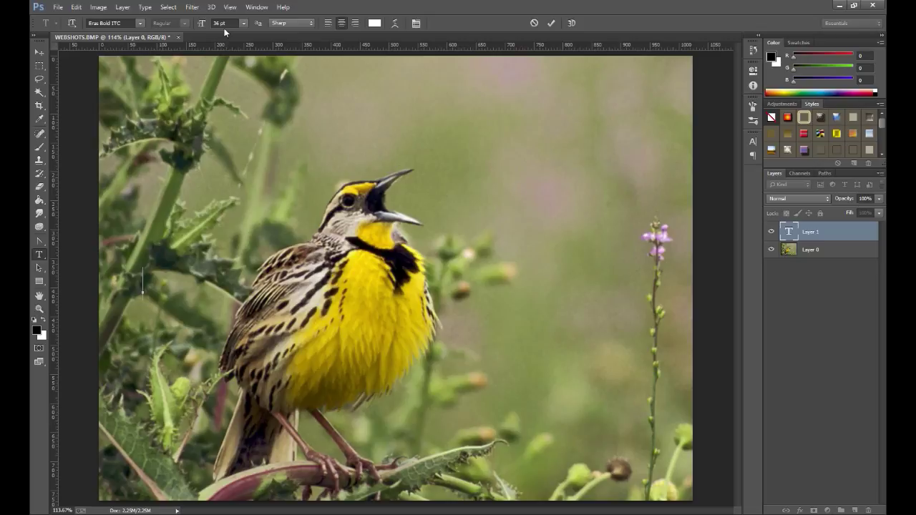
{"action": "left_click", "coordinate": [310, 24]}
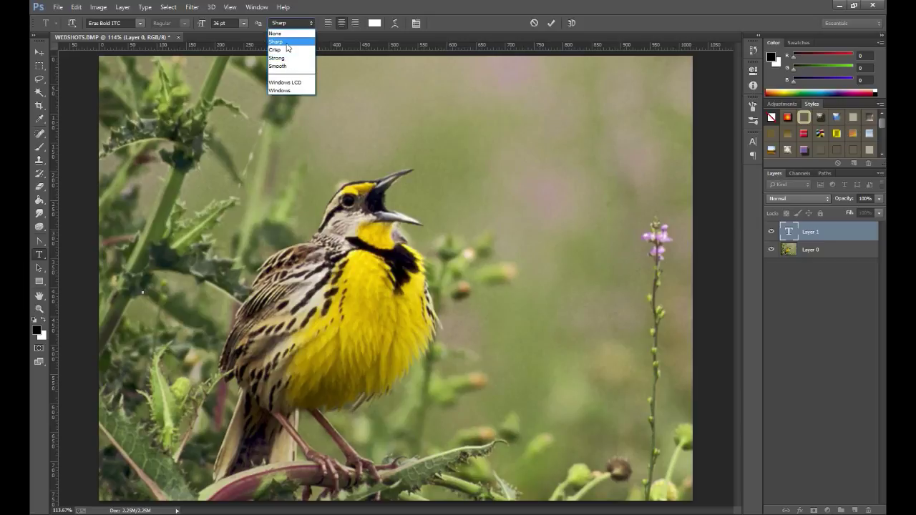
{"action": "left_click", "coordinate": [287, 34]}
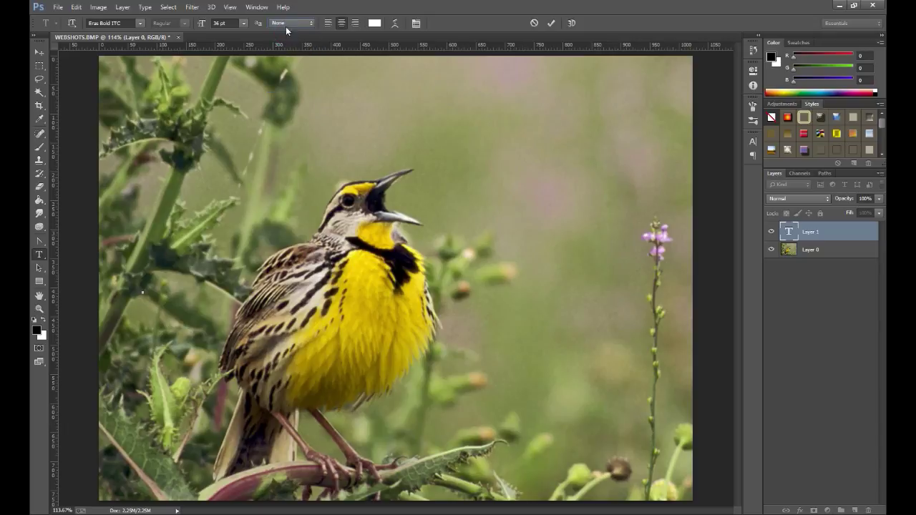
{"action": "left_click", "coordinate": [286, 22]}
{"action": "left_click", "coordinate": [286, 41]}
{"action": "left_click", "coordinate": [341, 24]}
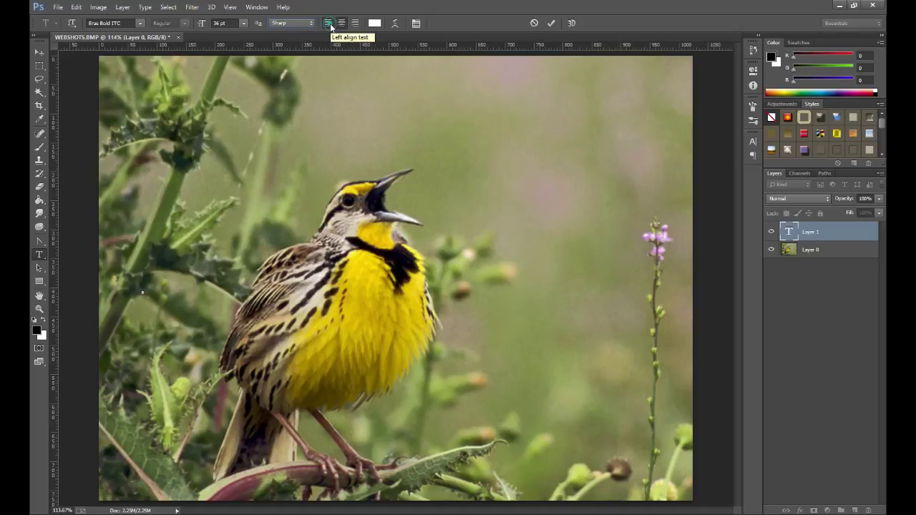
{"action": "left_click", "coordinate": [331, 26]}
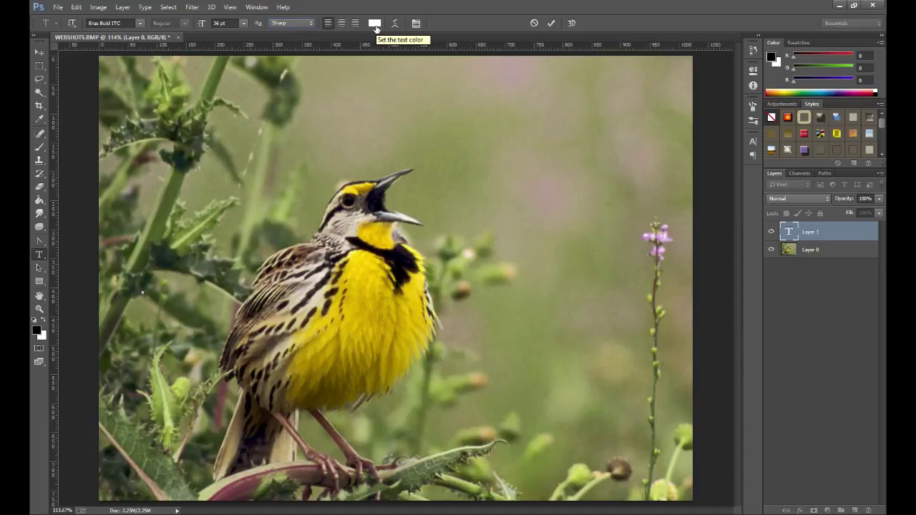
Make the text colour white and set the text start just left of the bird
{"action": "left_click", "coordinate": [374, 24]}
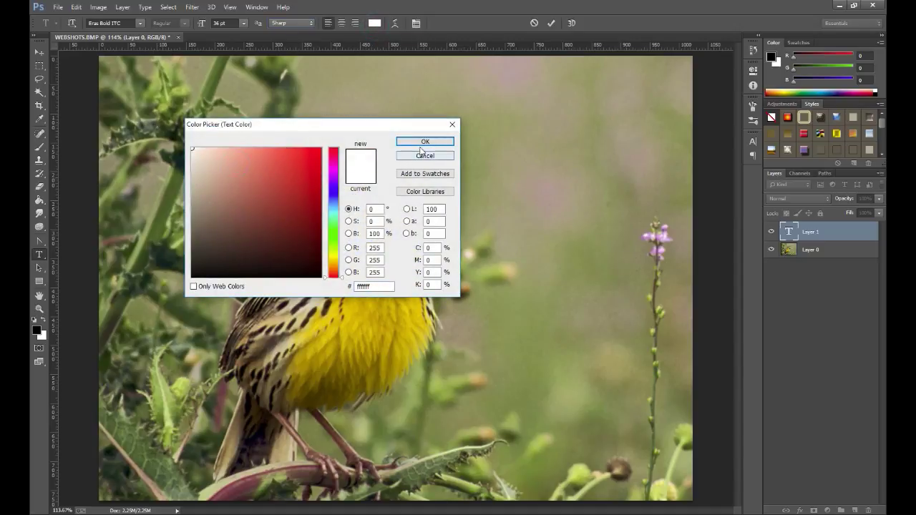
{"action": "left_click", "coordinate": [422, 143]}
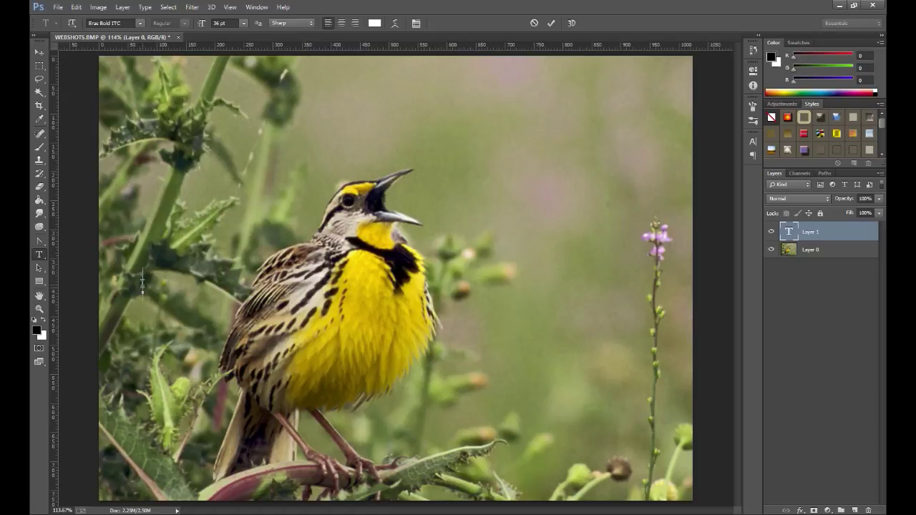
{"action": "left_click", "coordinate": [143, 282]}
Type the title BIRDS' PARK, correcting the typos along the way
{"action": "type", "text": "PHOTO"}
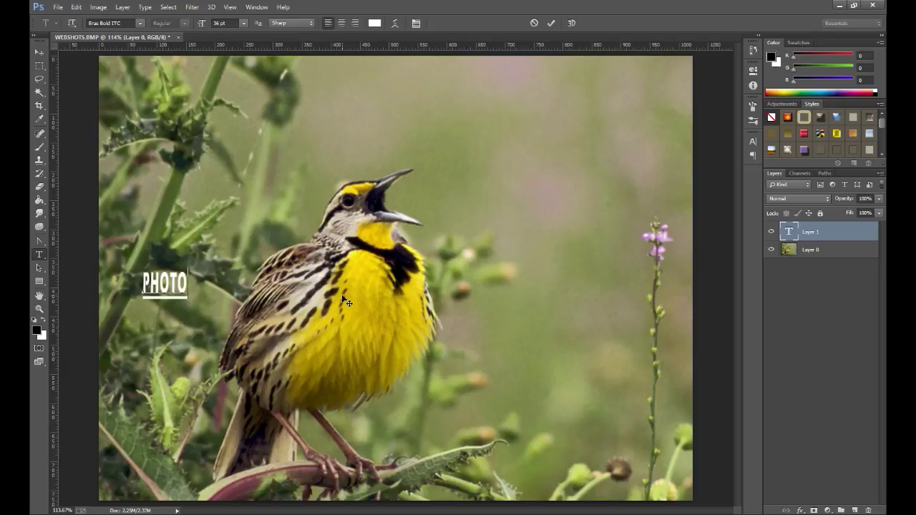
{"action": "type", "text": "RIALS"}
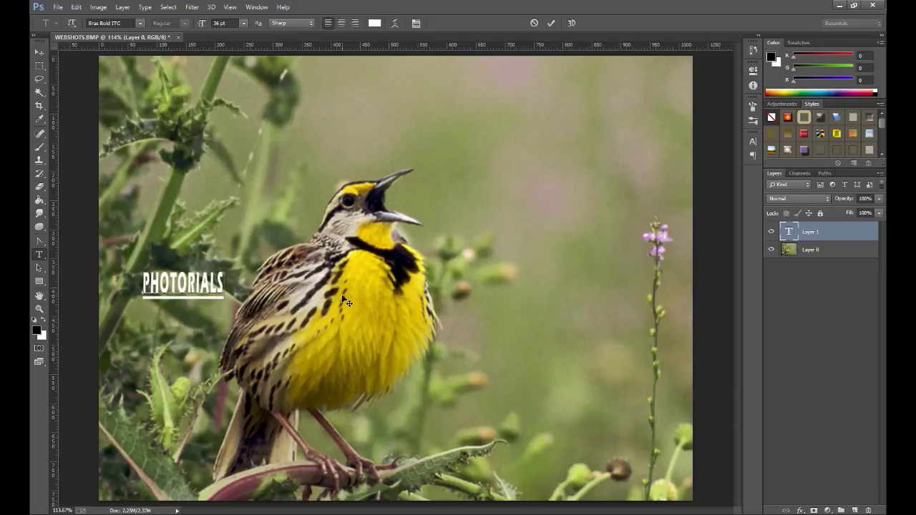
{"action": "key", "text": "BackSpace"}
{"action": "key", "text": "BackSpace"}
{"action": "key", "text": "BackSpace"}
{"action": "key", "text": "BackSpace"}
{"action": "key", "text": "BackSpace"}
{"action": "key", "text": "BackSpace"}
{"action": "key", "text": "BackSpace"}
{"action": "key", "text": "BackSpace"}
{"action": "key", "text": "BackSpace"}
{"action": "key", "text": "BackSpace"}
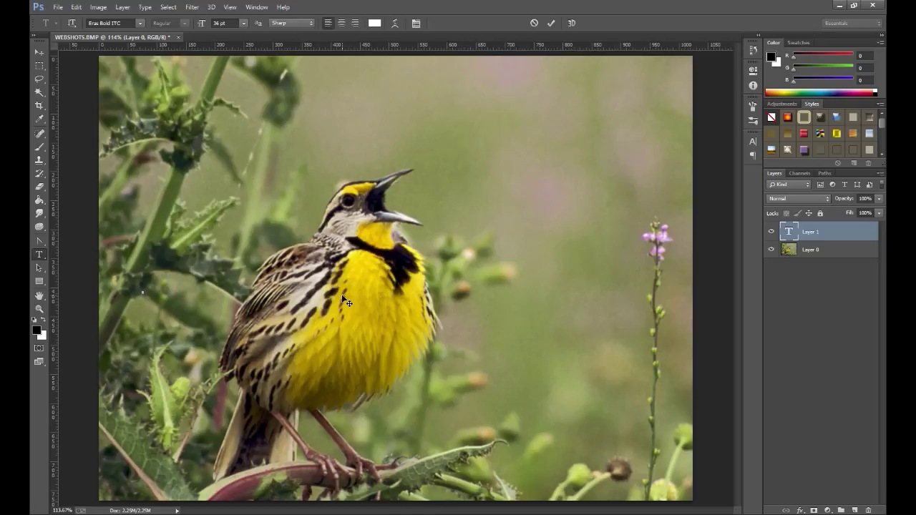
{"action": "type", "text": "BIRD"}
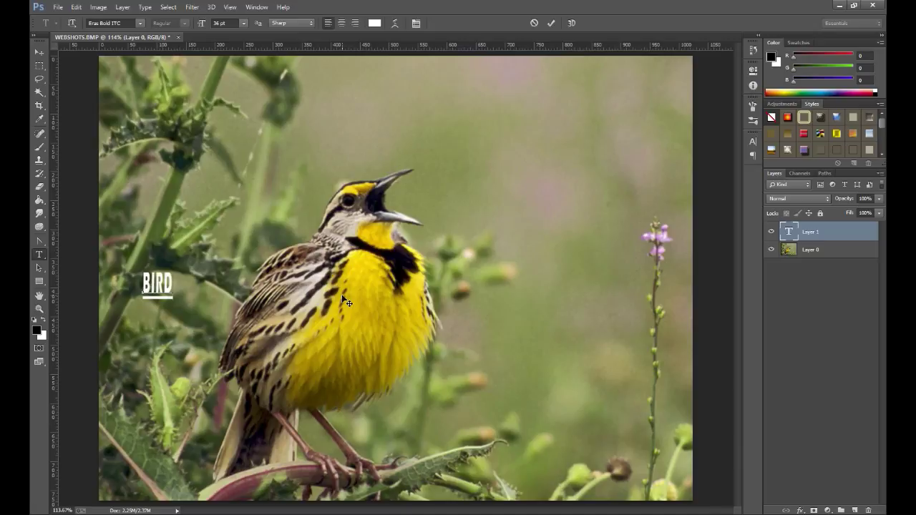
{"action": "type", "text": "'S"}
{"action": "key", "text": "BackSpace"}
{"action": "type", "text": "S'"}
{"action": "type", "text": "RK"}
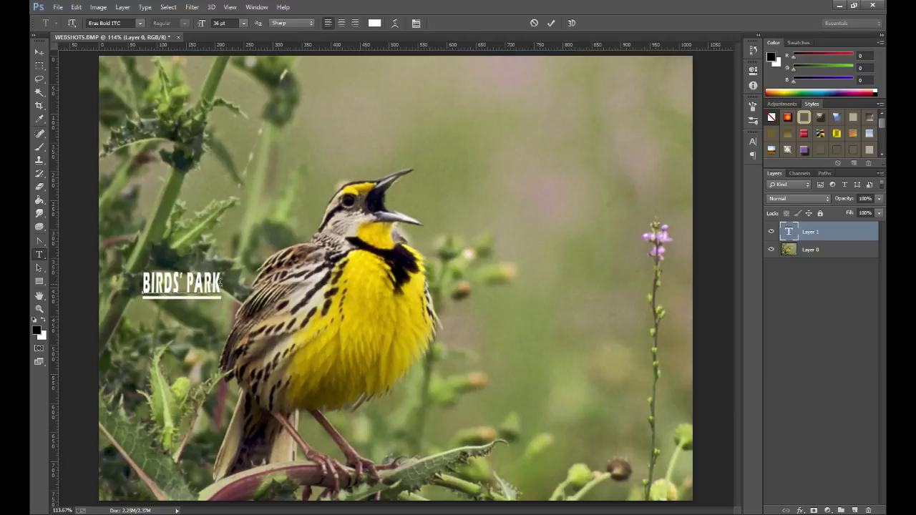
Select all the BIRDS' PARK text, enlarge it to 192 pt, and drag it onto the photo's lower half
{"action": "left_click", "coordinate": [39, 52]}
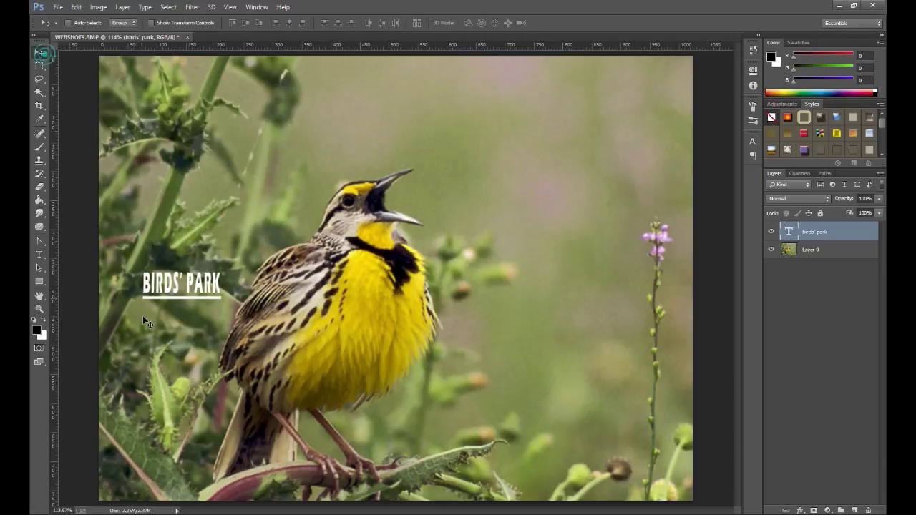
{"action": "left_click_drag", "start_coordinate": [175, 295], "coordinate": [374, 299]}
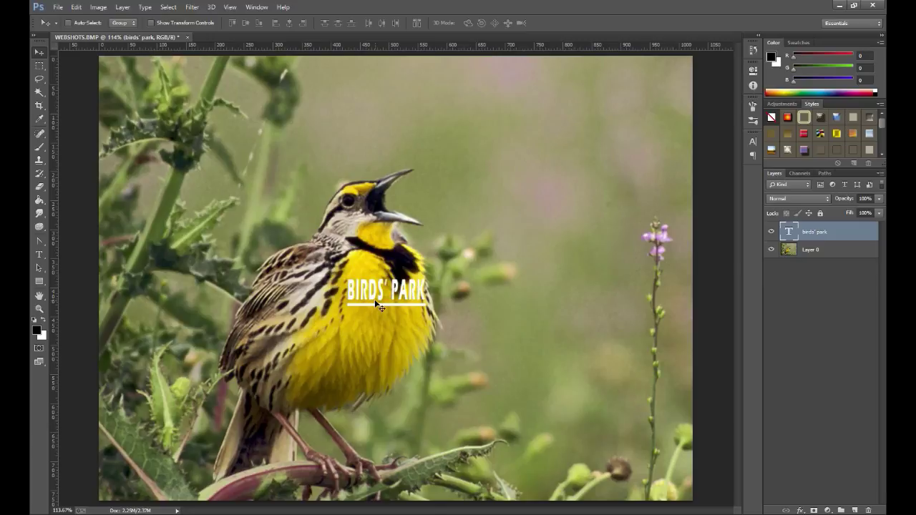
{"action": "left_click", "coordinate": [39, 255]}
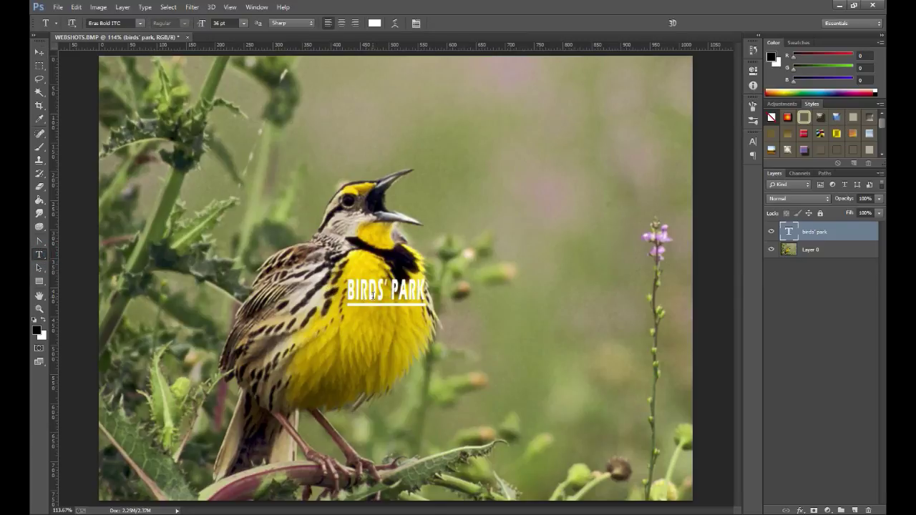
{"action": "left_click", "coordinate": [426, 293]}
{"action": "left_click_drag", "start_coordinate": [427, 292], "coordinate": [345, 289]}
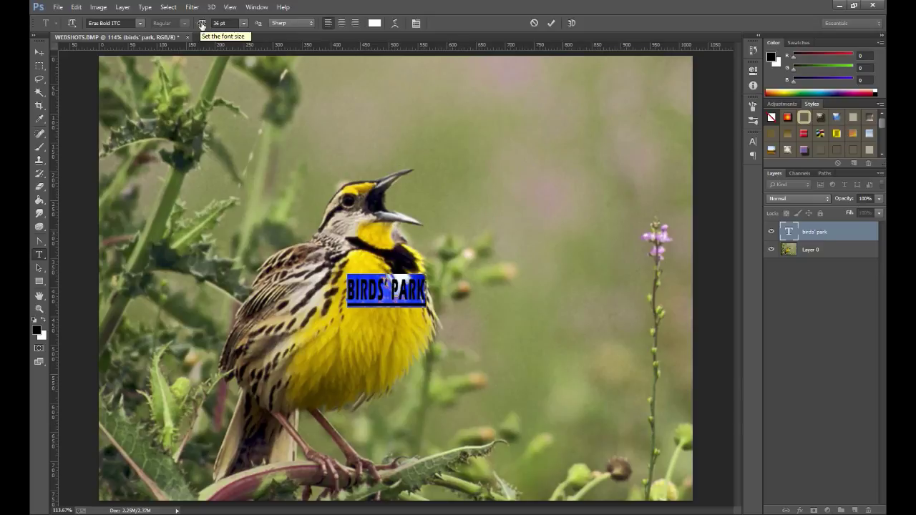
{"action": "left_click_drag", "start_coordinate": [202, 24], "coordinate": [262, 27]}
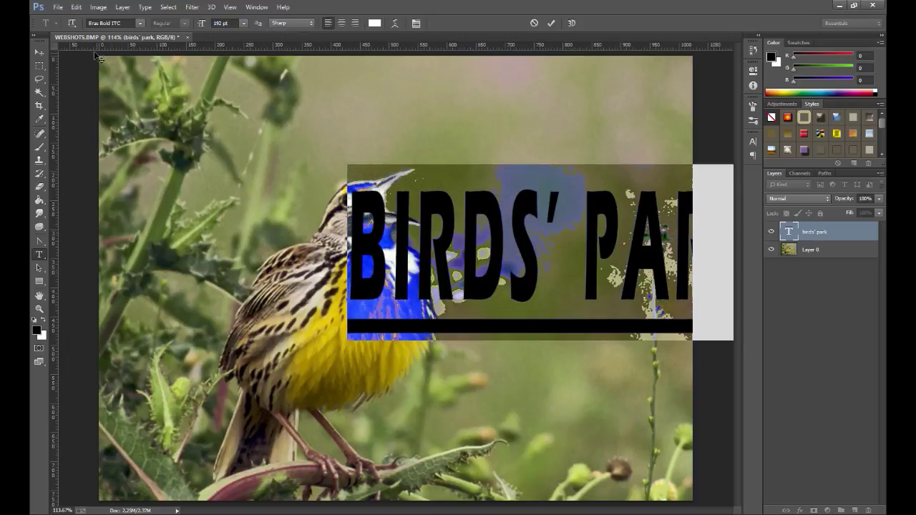
{"action": "left_click", "coordinate": [39, 53]}
{"action": "left_click_drag", "start_coordinate": [476, 256], "coordinate": [324, 358]}
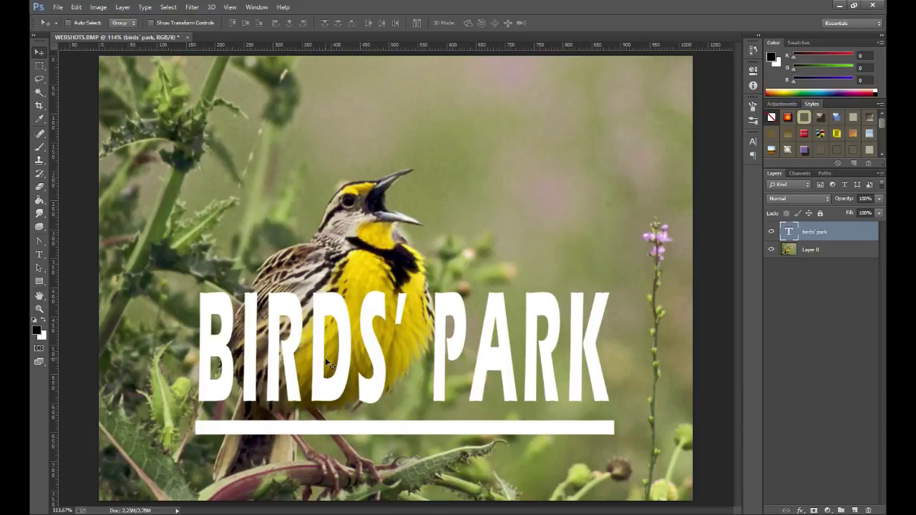
Colour the letters BI maroon, sampled from the photo's dark red stem
{"action": "left_click", "coordinate": [40, 256]}
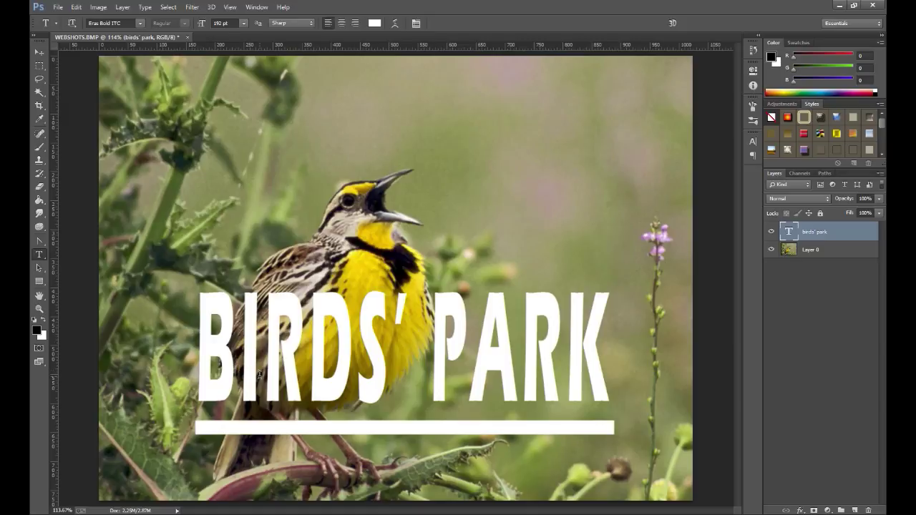
{"action": "left_click_drag", "start_coordinate": [259, 374], "coordinate": [211, 374]}
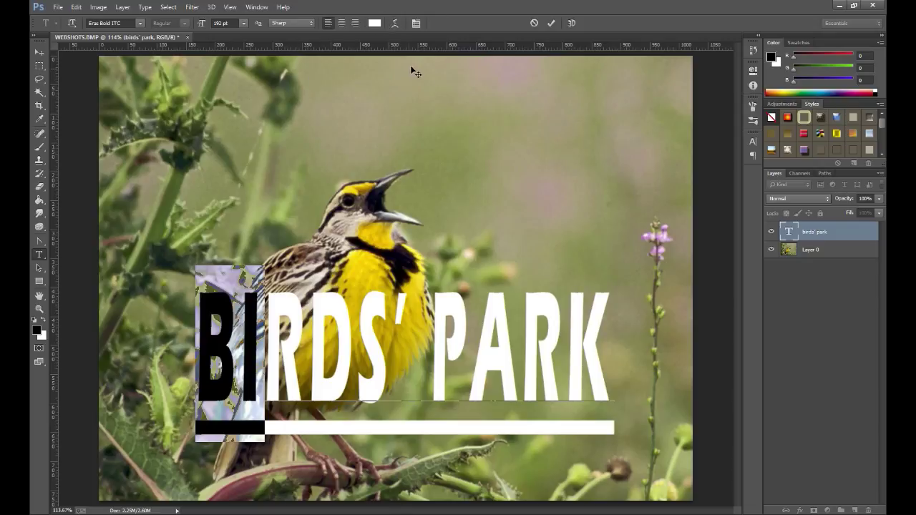
{"action": "left_click", "coordinate": [374, 24]}
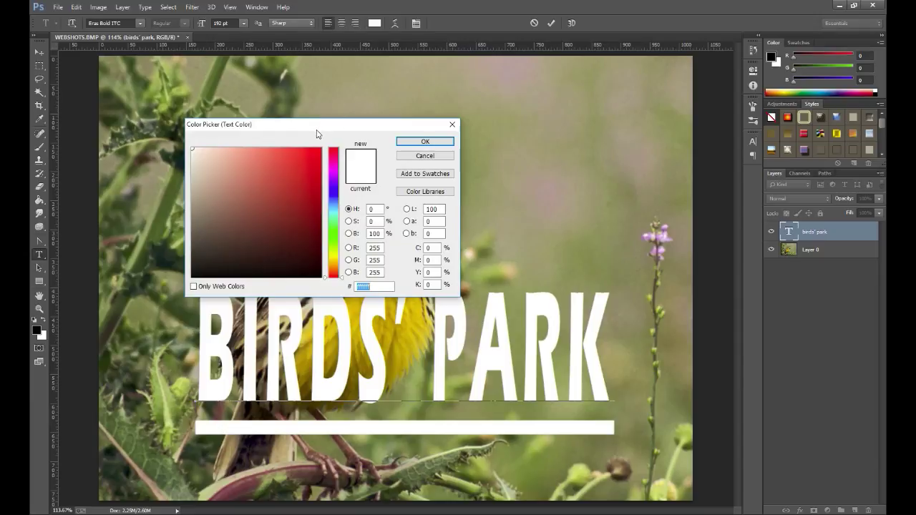
{"action": "left_click_drag", "start_coordinate": [317, 126], "coordinate": [633, 55]}
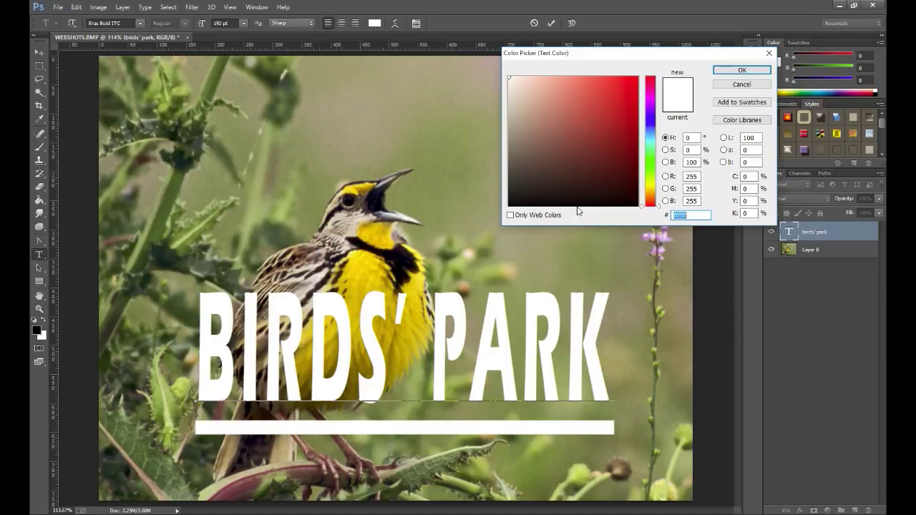
{"action": "mouse_move", "coordinate": [554, 127]}
{"action": "left_mouse_down"}
{"action": "mouse_move", "coordinate": [571, 95]}
{"action": "mouse_move", "coordinate": [591, 93]}
{"action": "mouse_move", "coordinate": [613, 112]}
{"action": "mouse_move", "coordinate": [667, 56]}
{"action": "left_mouse_up"}
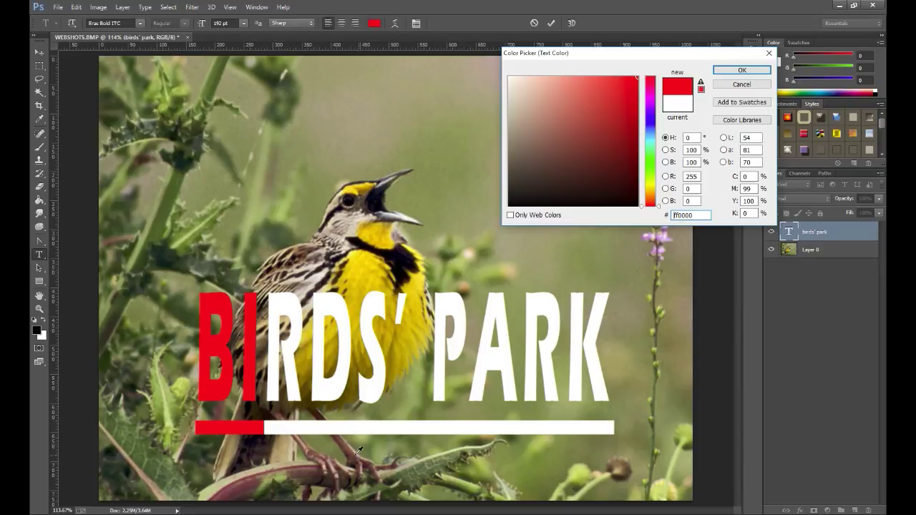
{"action": "left_click", "coordinate": [229, 484]}
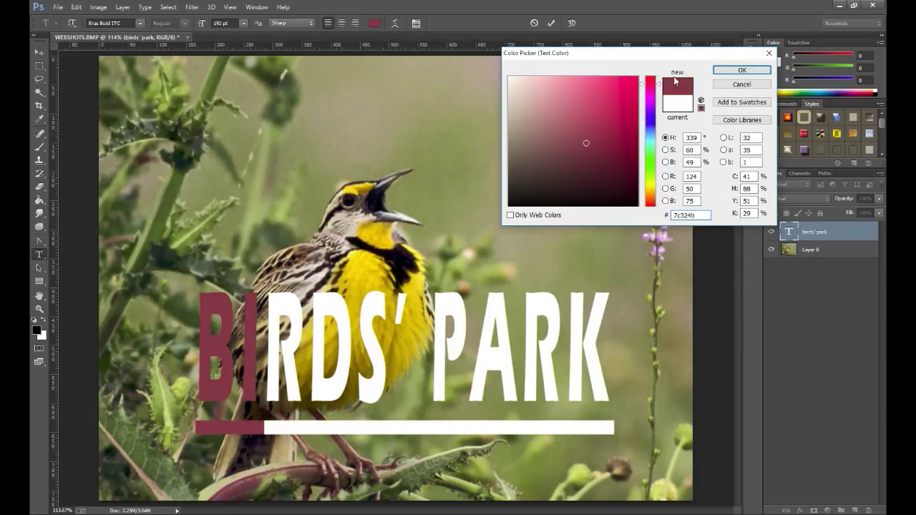
{"action": "left_click", "coordinate": [737, 70]}
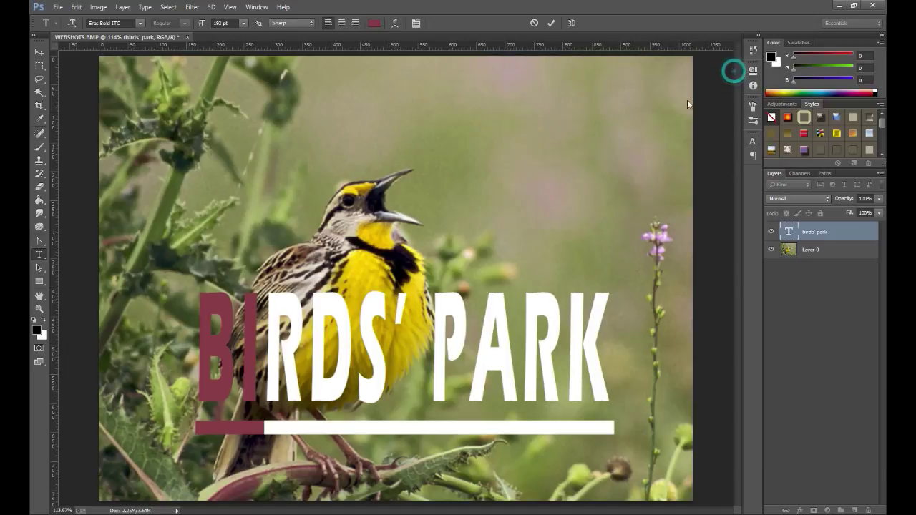
{"action": "left_click", "coordinate": [44, 258]}
Colour the letters DS with a green sampled from the photo
{"action": "left_click_drag", "start_coordinate": [385, 363], "coordinate": [317, 364]}
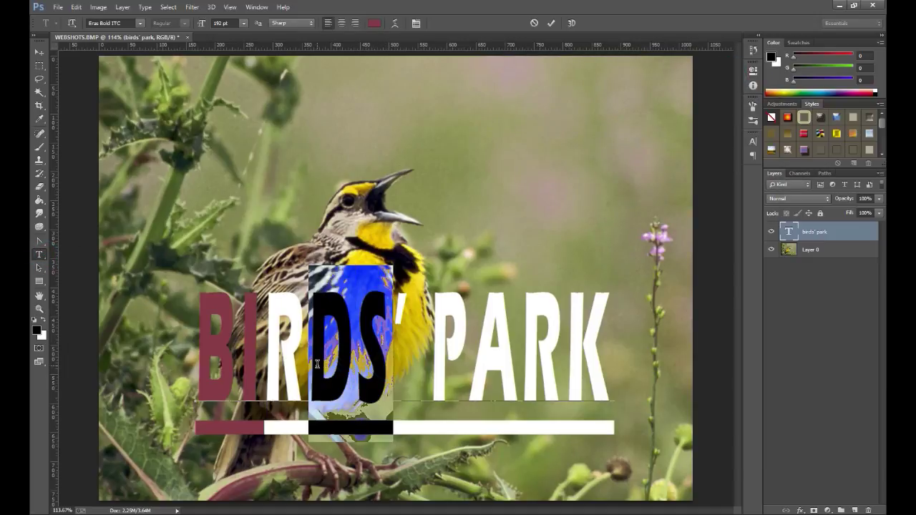
{"action": "left_click", "coordinate": [375, 23]}
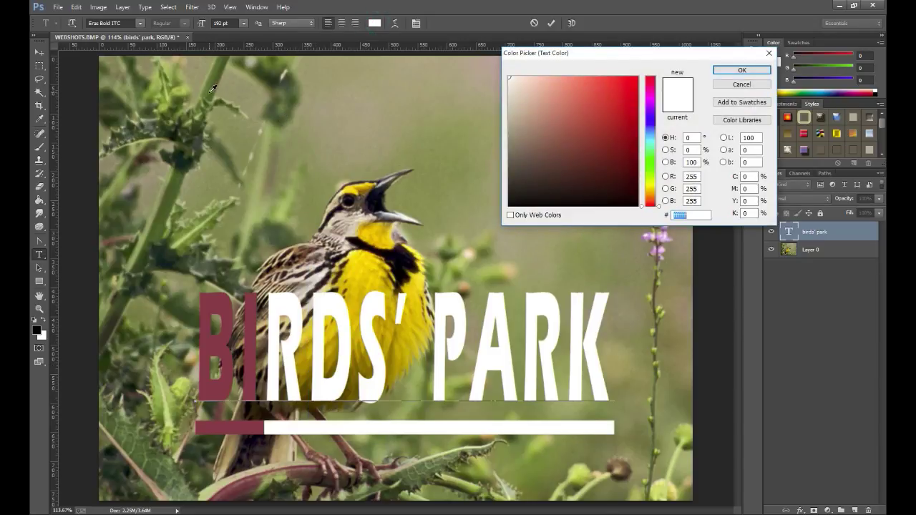
{"action": "left_click", "coordinate": [163, 99]}
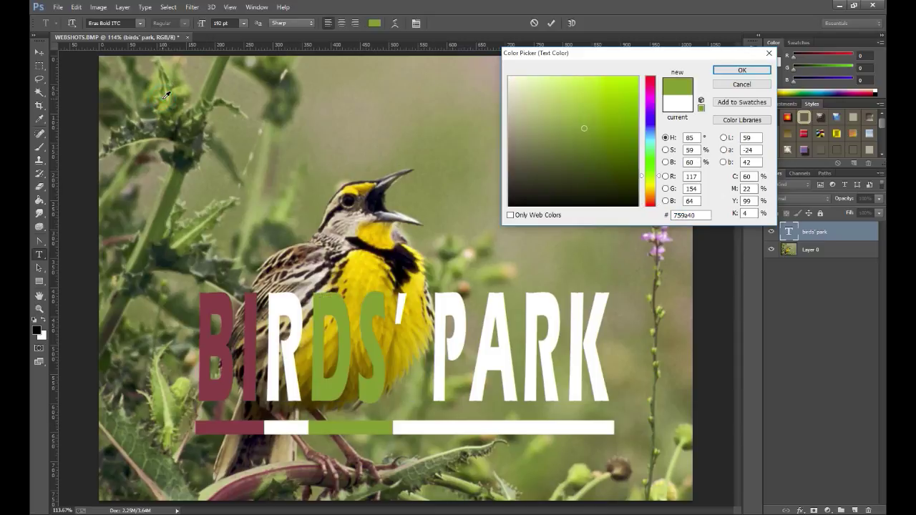
{"action": "left_click", "coordinate": [741, 70]}
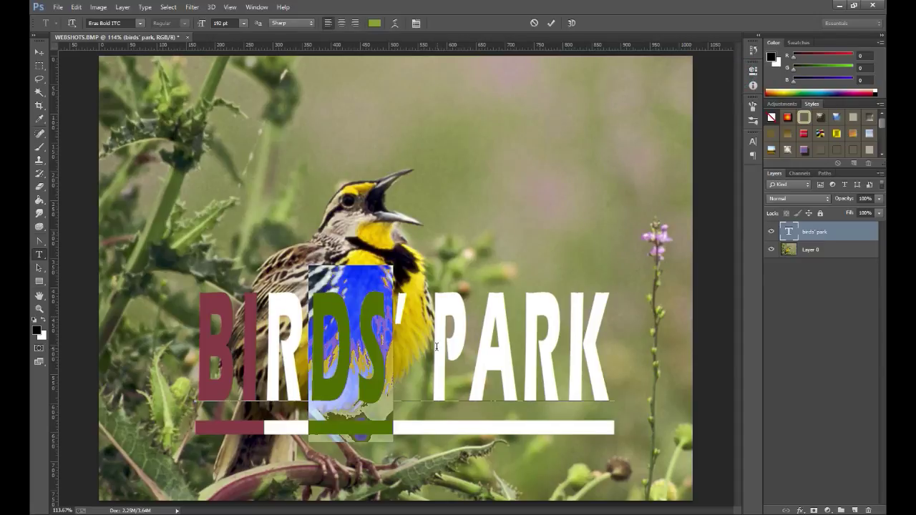
Colour the letters PA with the bird's brown feather colour
{"action": "left_click_drag", "start_coordinate": [437, 347], "coordinate": [504, 345]}
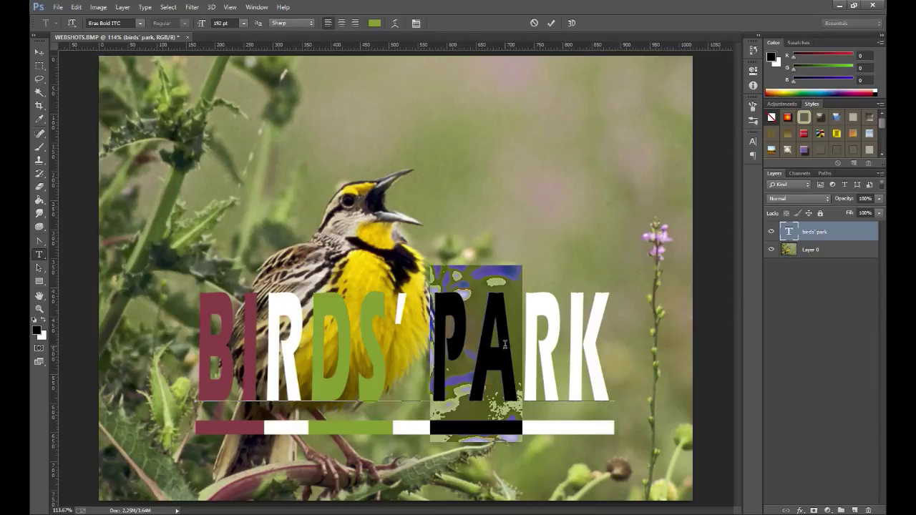
{"action": "left_click_drag", "start_coordinate": [505, 345], "coordinate": [499, 342]}
{"action": "left_click", "coordinate": [375, 23]}
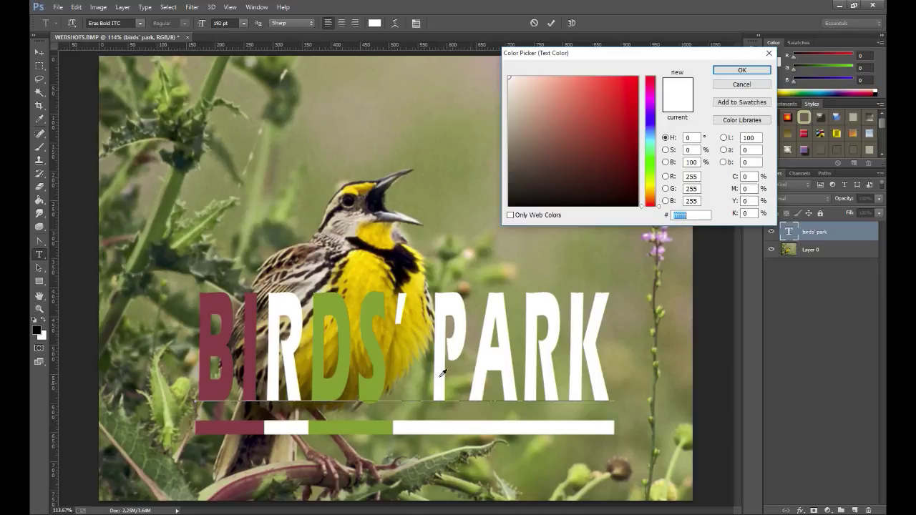
{"action": "left_click", "coordinate": [301, 249]}
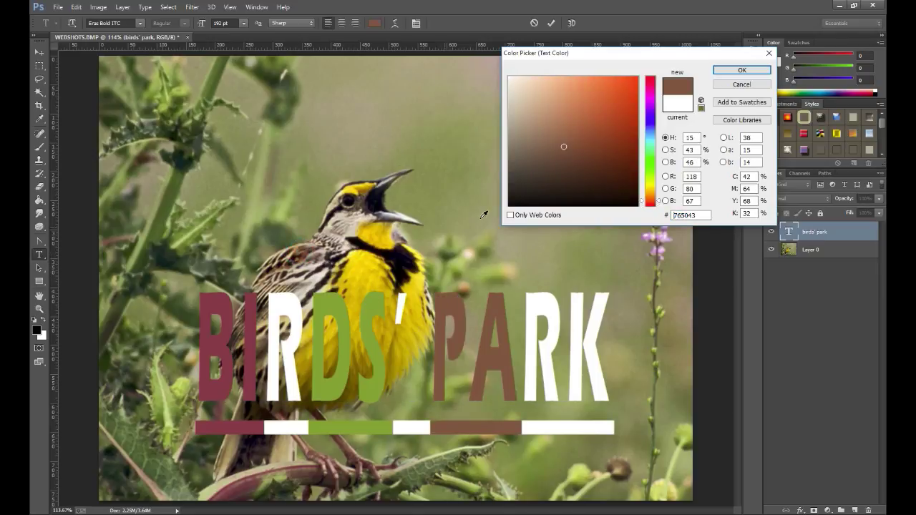
{"action": "left_click", "coordinate": [741, 69]}
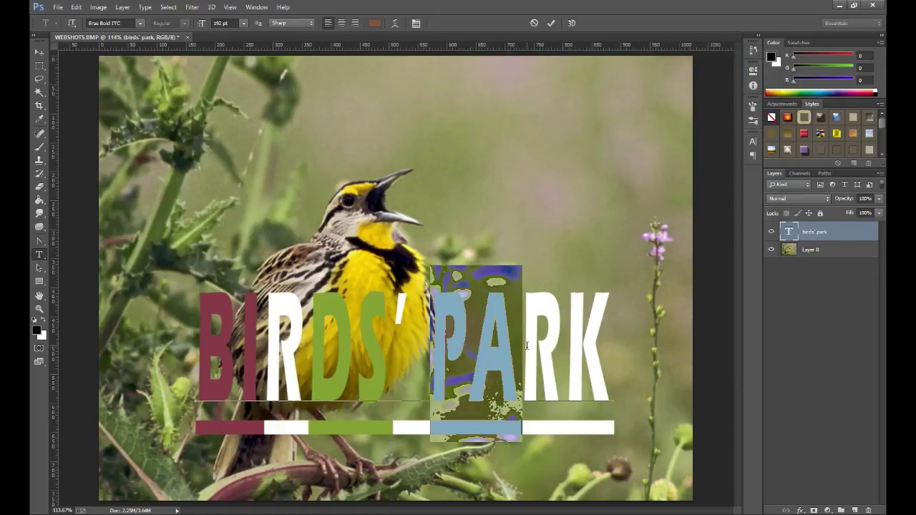
Colour RK with the bird's yellow throat colour, then move the title up and left
{"action": "left_click", "coordinate": [596, 344], "text": "shift"}
{"action": "left_click", "coordinate": [375, 23]}
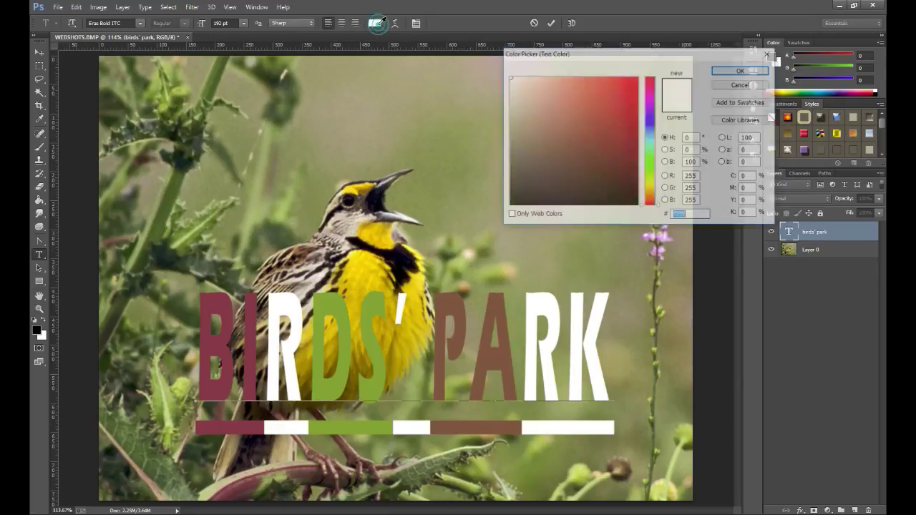
{"action": "left_click", "coordinate": [386, 235]}
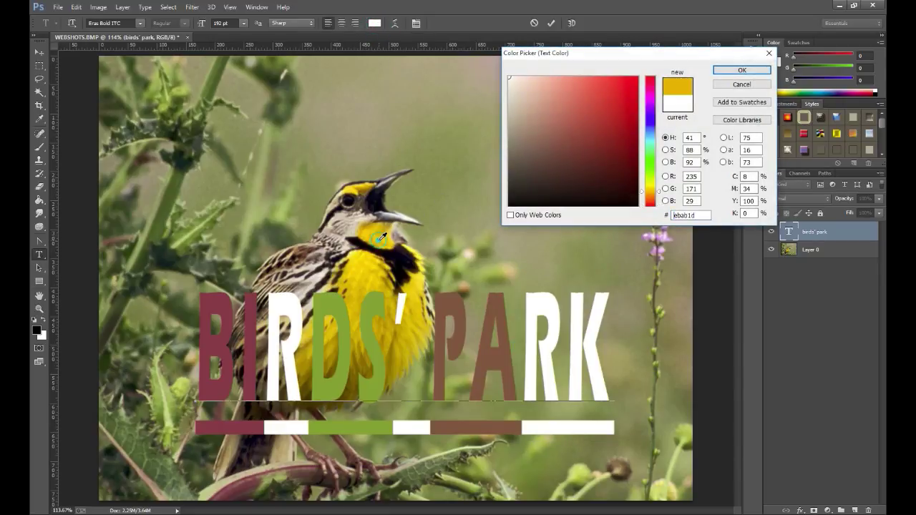
{"action": "left_click", "coordinate": [741, 69]}
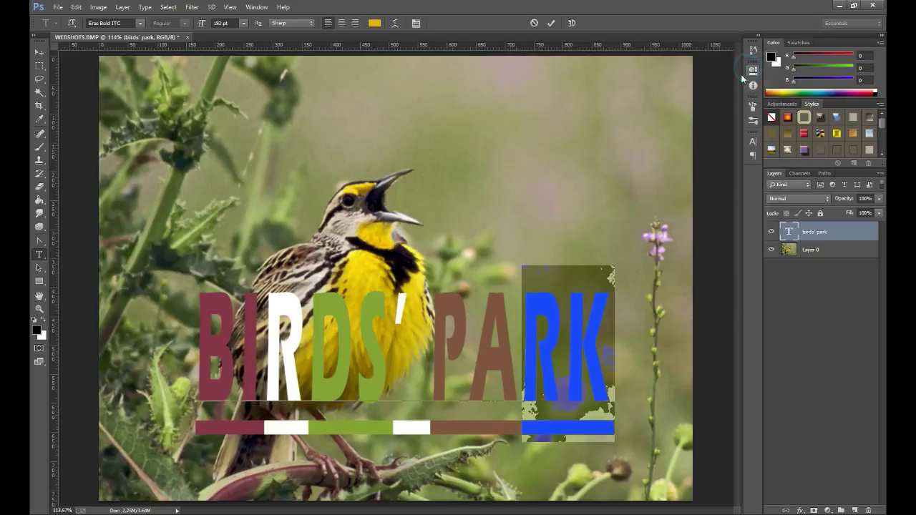
{"action": "left_click", "coordinate": [41, 54]}
{"action": "left_click_drag", "start_coordinate": [360, 350], "coordinate": [346, 324]}
Switch the whole title from Eras Bold ITC to Highlight LET and drag it down over the chest
{"action": "left_click", "coordinate": [41, 256]}
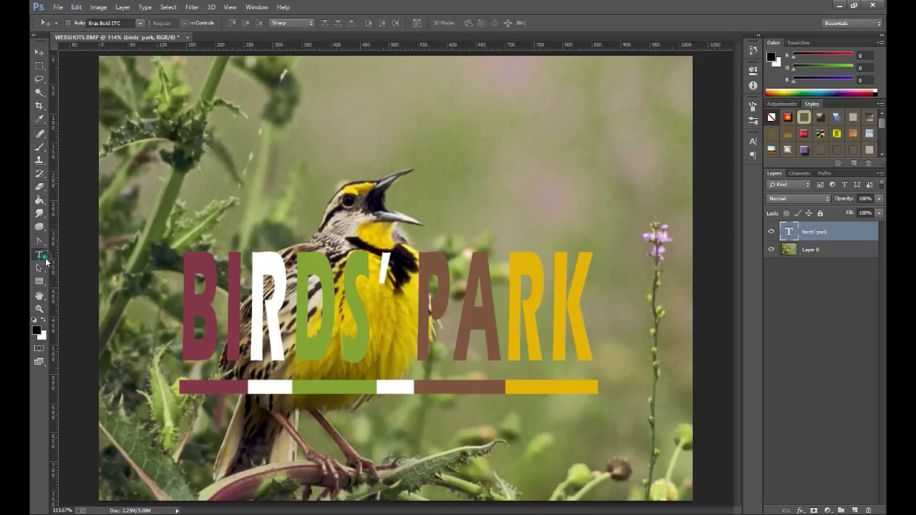
{"action": "left_click_drag", "start_coordinate": [185, 304], "coordinate": [585, 317]}
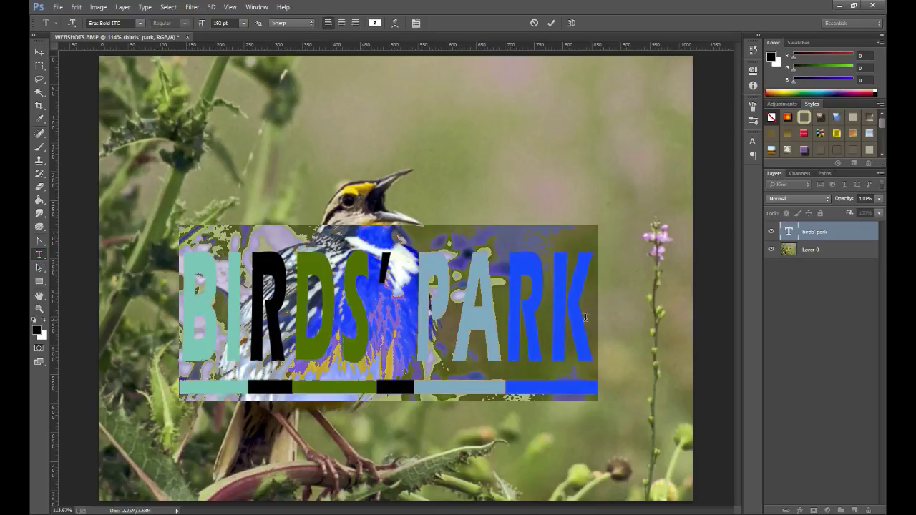
{"action": "left_click", "coordinate": [140, 23]}
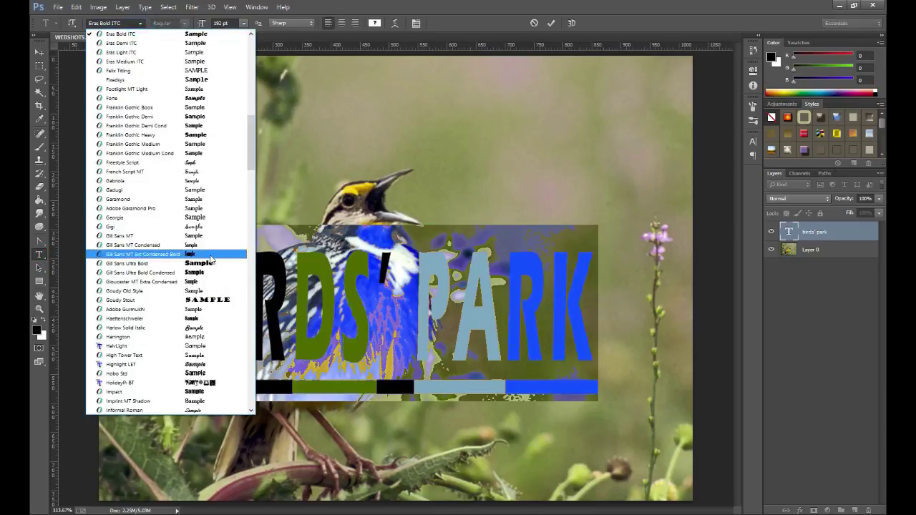
{"action": "left_click", "coordinate": [208, 258]}
{"action": "left_click", "coordinate": [140, 23]}
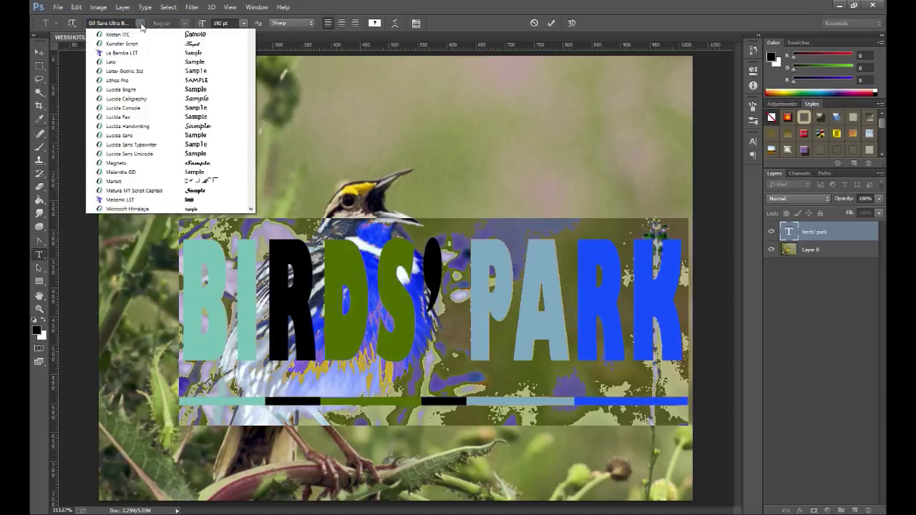
{"action": "scroll", "coordinate": [198, 133], "scroll_direction": "down", "scroll_amount": 5}
{"action": "left_click", "coordinate": [198, 137]}
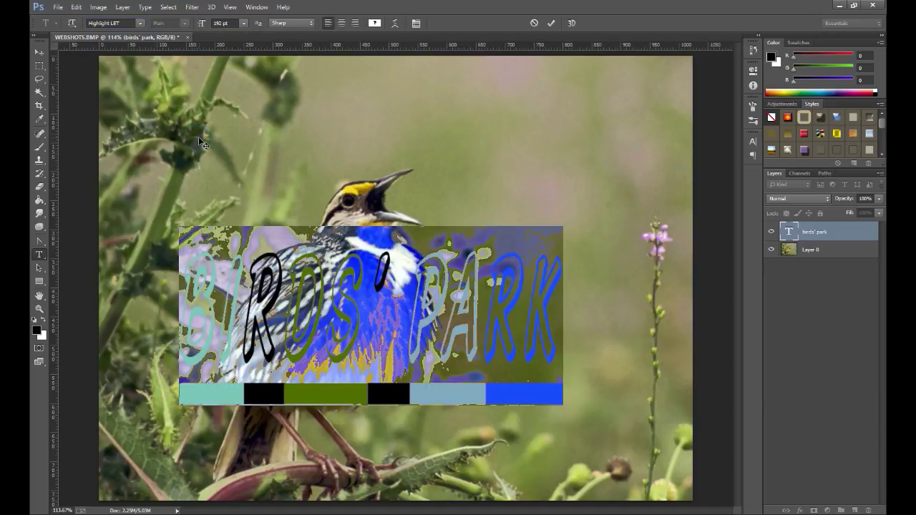
{"action": "left_click", "coordinate": [40, 52]}
{"action": "left_click_drag", "start_coordinate": [259, 320], "coordinate": [269, 372]}
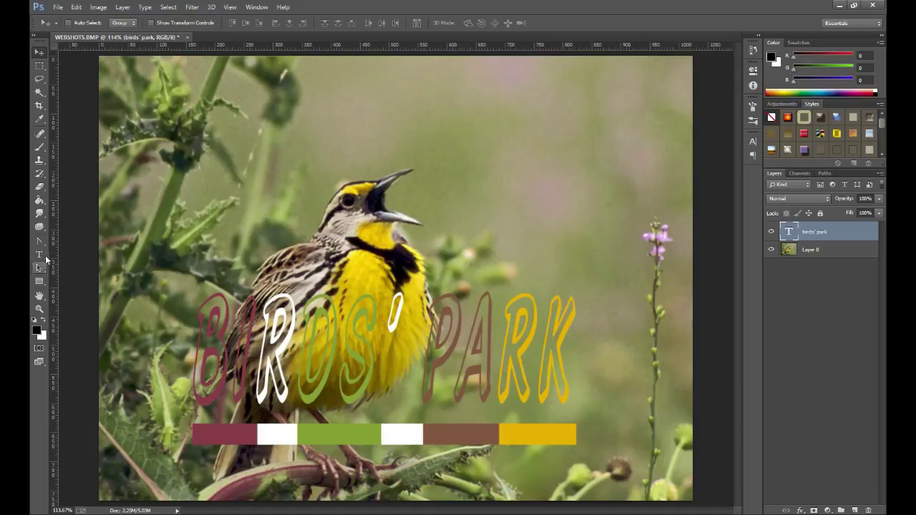
Select a rectangle around the title and fill it black on a new layer below the text
{"action": "left_click", "coordinate": [40, 65]}
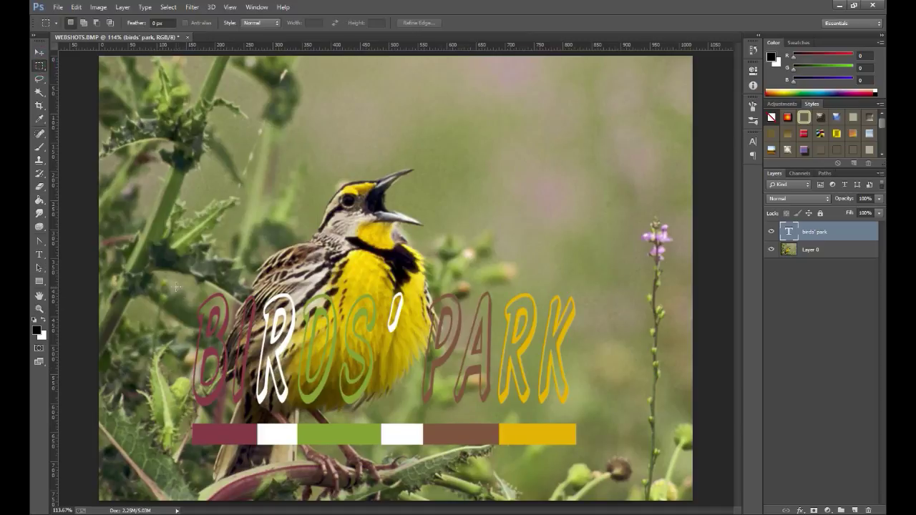
{"action": "left_click_drag", "start_coordinate": [175, 287], "coordinate": [593, 451]}
{"action": "left_click", "coordinate": [855, 510]}
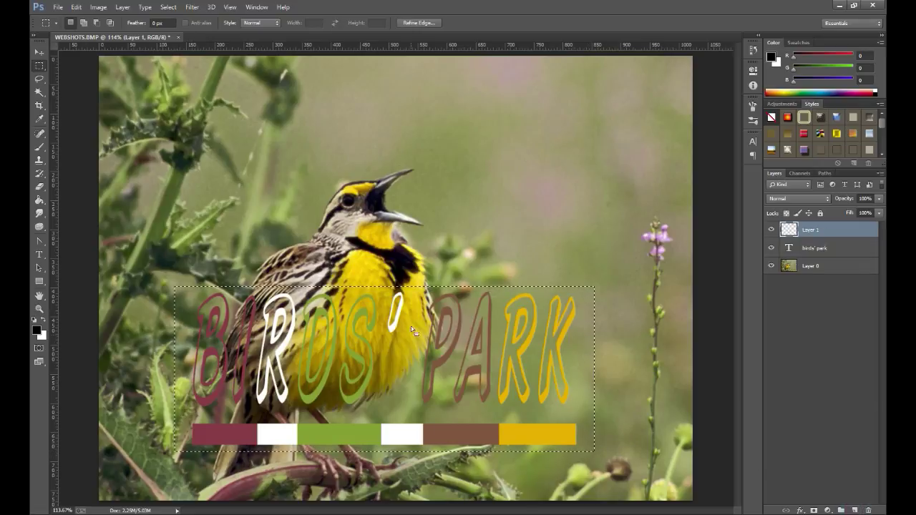
{"action": "left_click", "coordinate": [39, 200]}
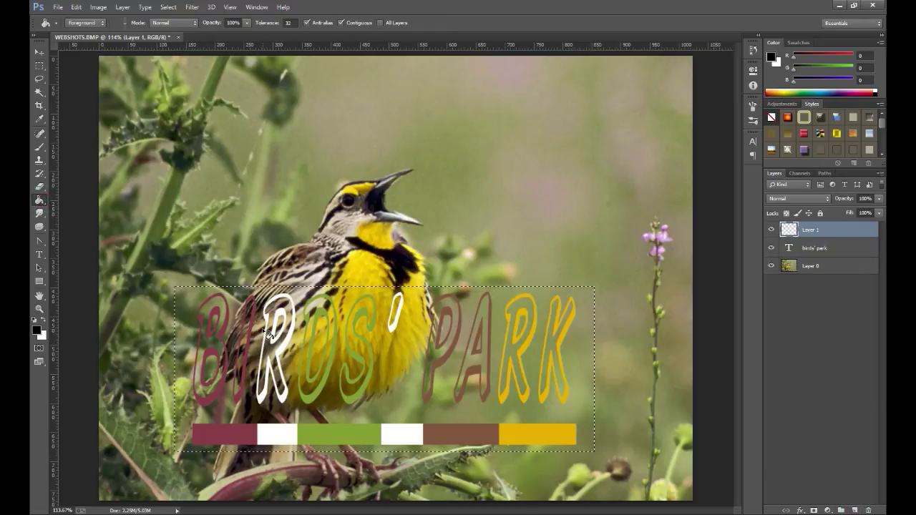
{"action": "left_click_drag", "start_coordinate": [827, 233], "coordinate": [834, 252]}
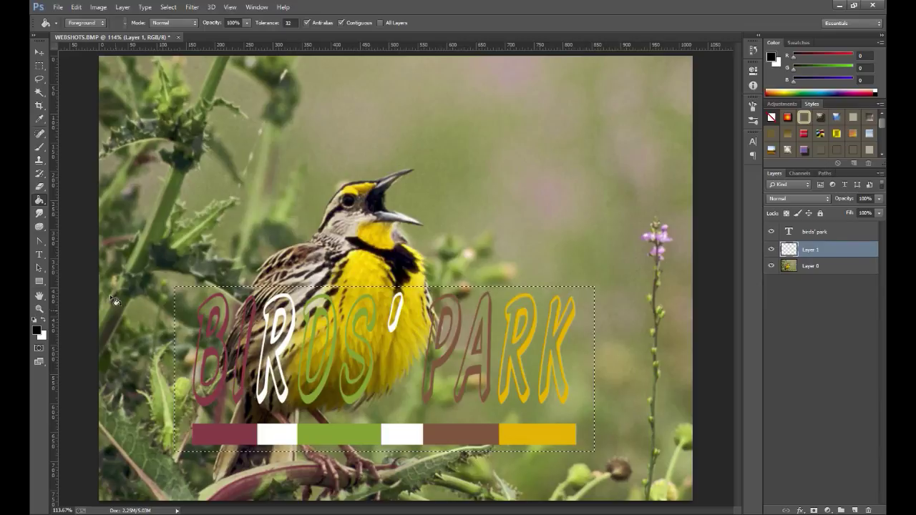
{"action": "left_click", "coordinate": [309, 390]}
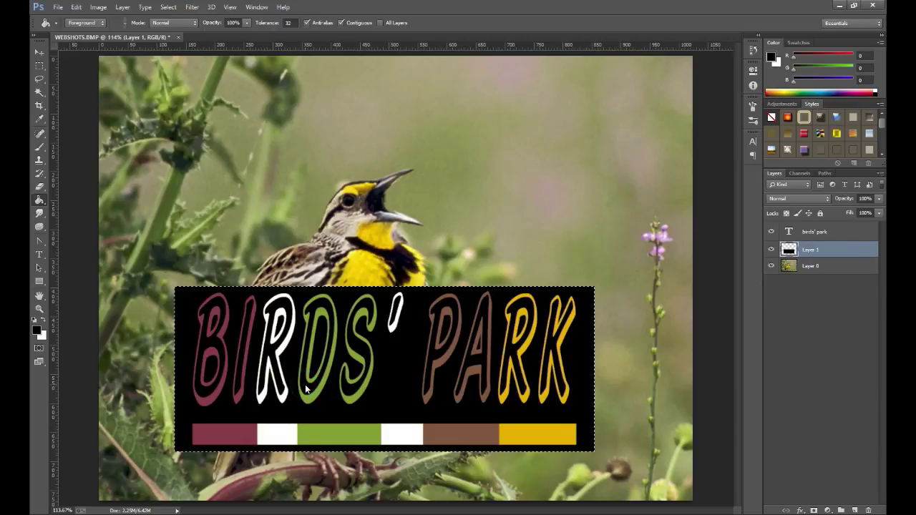
Refill the banner rectangle with white
{"action": "left_click", "coordinate": [39, 308]}
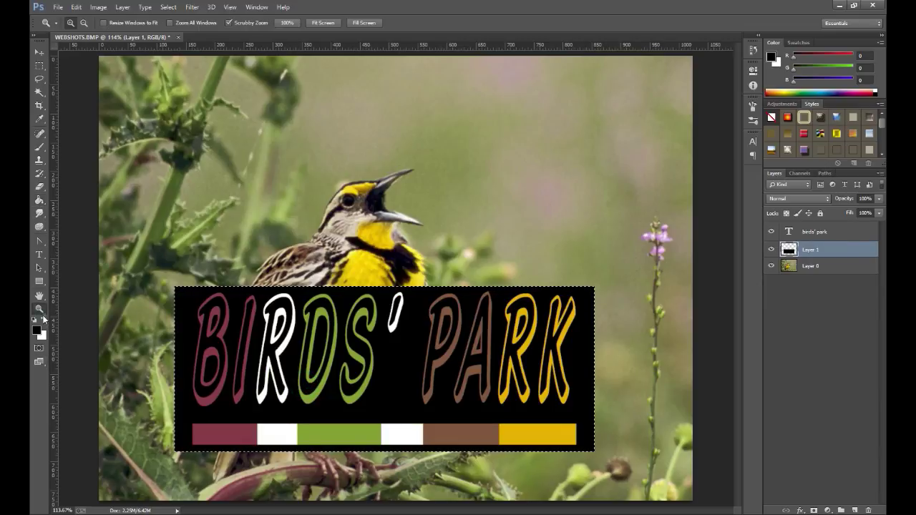
{"action": "left_click", "coordinate": [46, 321]}
{"action": "left_click", "coordinate": [40, 200]}
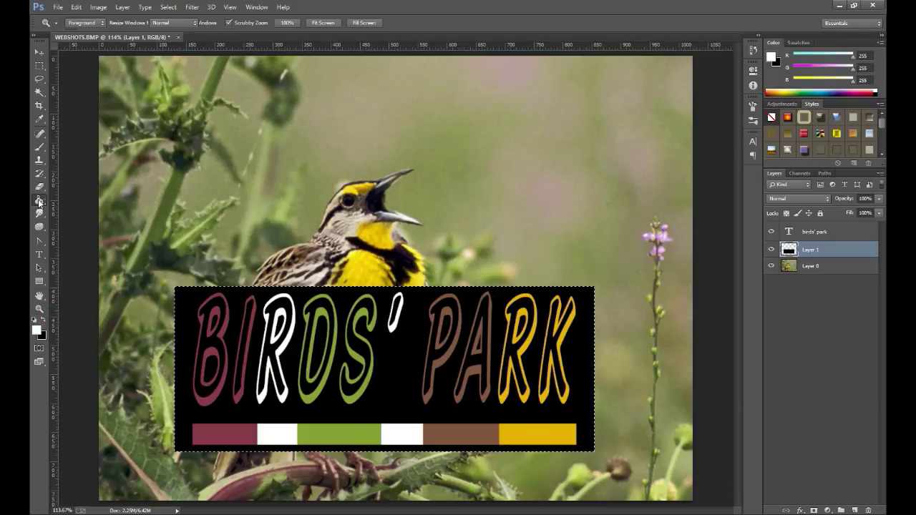
{"action": "left_click", "coordinate": [334, 417]}
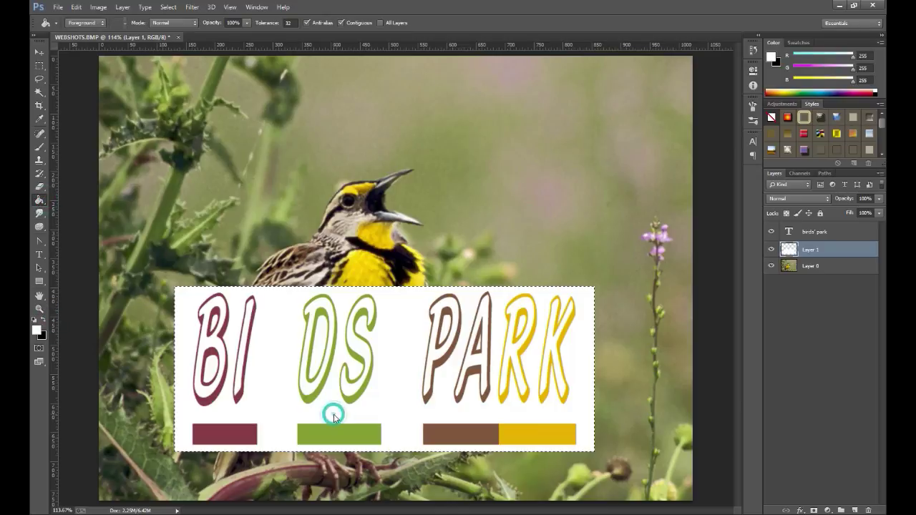
Pick the teal colour #4cc1bd and fill the banner rectangle with it
{"action": "left_click", "coordinate": [36, 330]}
{"action": "left_click_drag", "start_coordinate": [572, 154], "coordinate": [580, 134]}
{"action": "left_click_drag", "start_coordinate": [653, 150], "coordinate": [653, 141]}
{"action": "left_click_drag", "start_coordinate": [598, 119], "coordinate": [586, 108]}
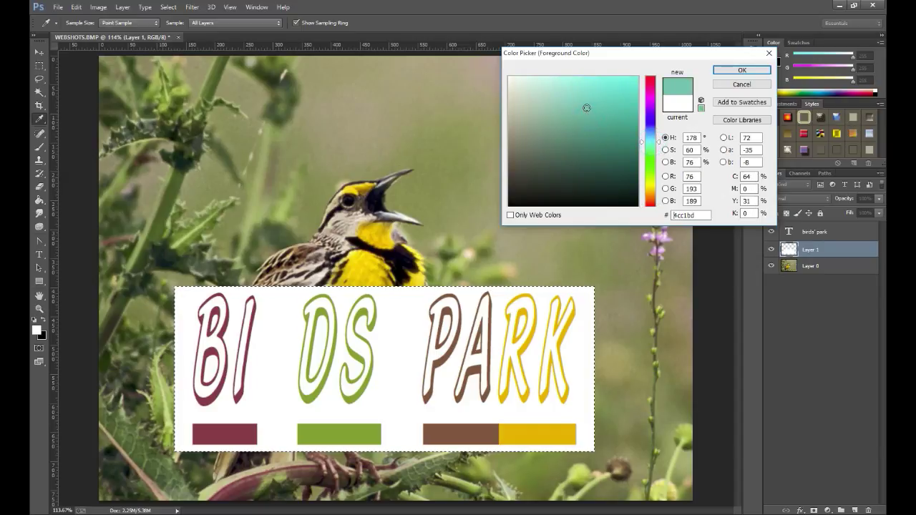
{"action": "left_click", "coordinate": [741, 70]}
{"action": "left_click", "coordinate": [388, 367]}
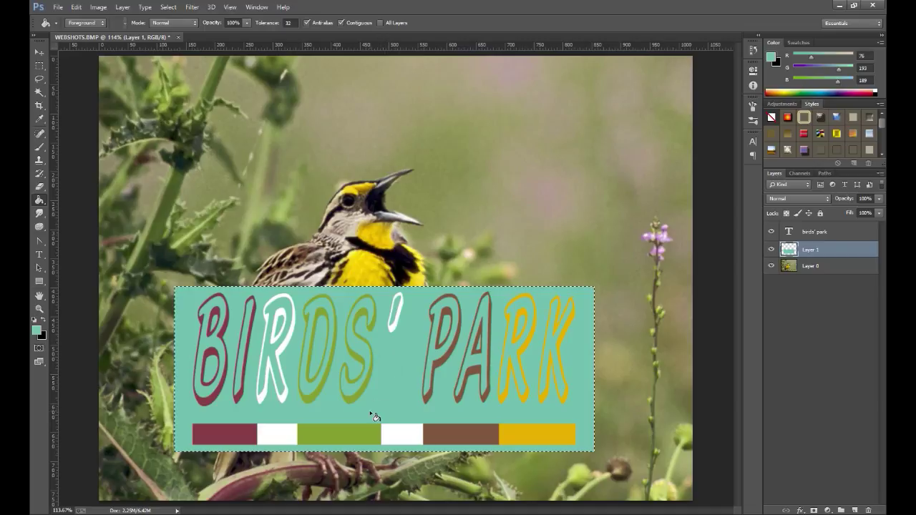
{"action": "left_click", "coordinate": [40, 53]}
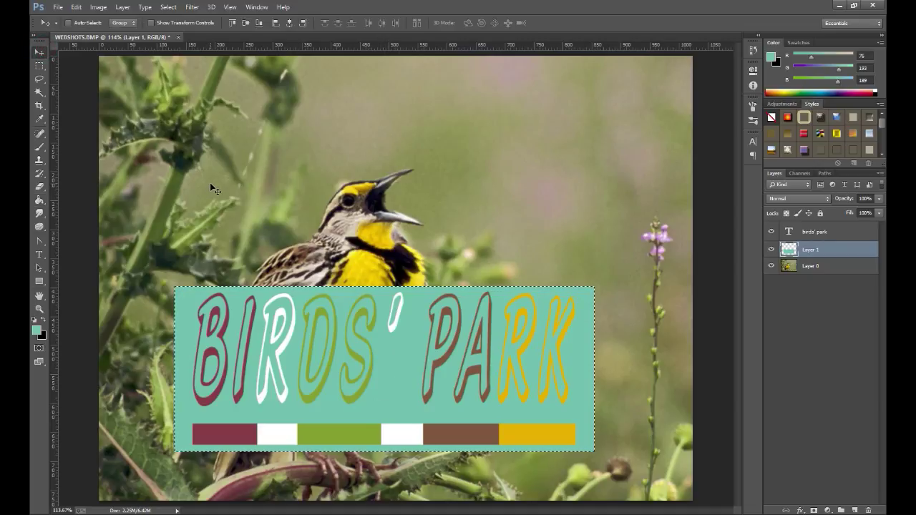
Deselect, drop the banner layer to 48% opacity, and move banner and title down together
{"action": "key", "text": "ctrl+d"}
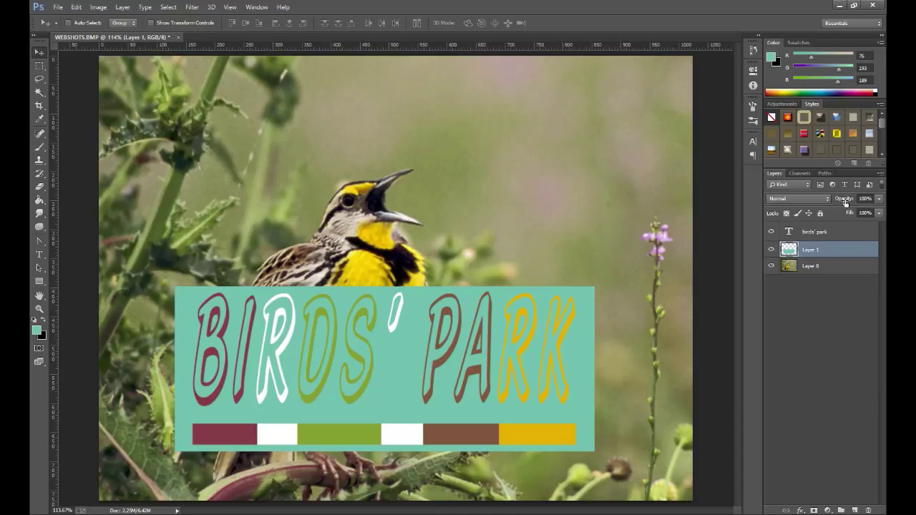
{"action": "left_click_drag", "start_coordinate": [845, 201], "coordinate": [818, 200]}
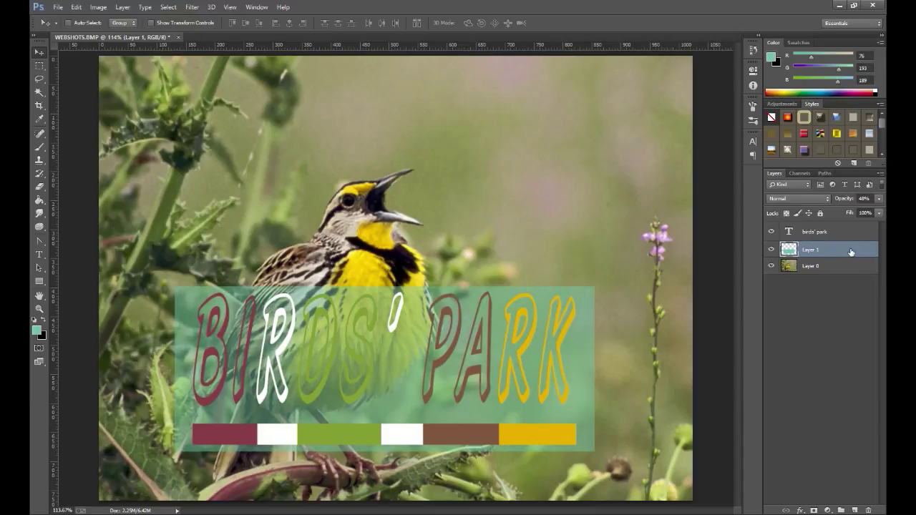
{"action": "left_click", "coordinate": [852, 230], "text": "shift"}
{"action": "left_click_drag", "start_coordinate": [370, 347], "coordinate": [373, 397]}
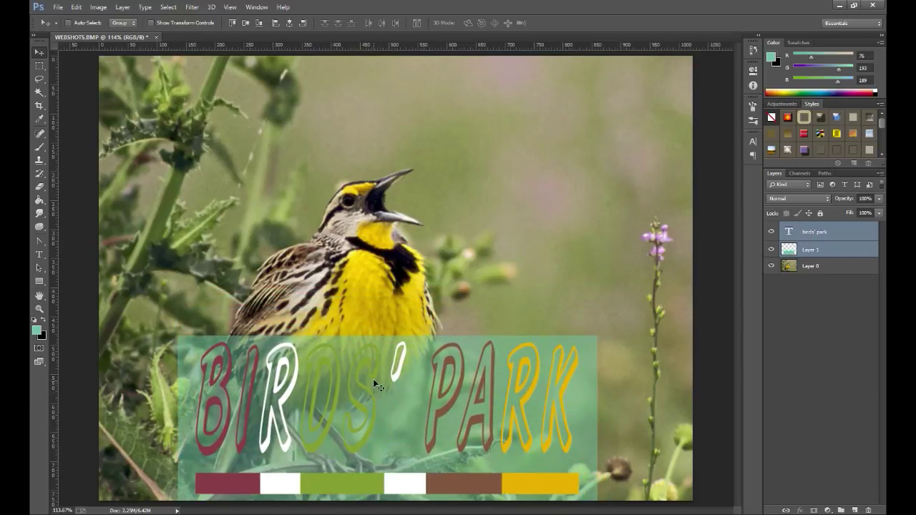
Free-transform banner and title to the photo's full width at about 60% height, then nudge them up
{"action": "key", "text": "ctrl+t"}
{"action": "left_click_drag", "start_coordinate": [597, 418], "coordinate": [693, 418]}
{"action": "left_click_drag", "start_coordinate": [181, 388], "coordinate": [99, 390]}
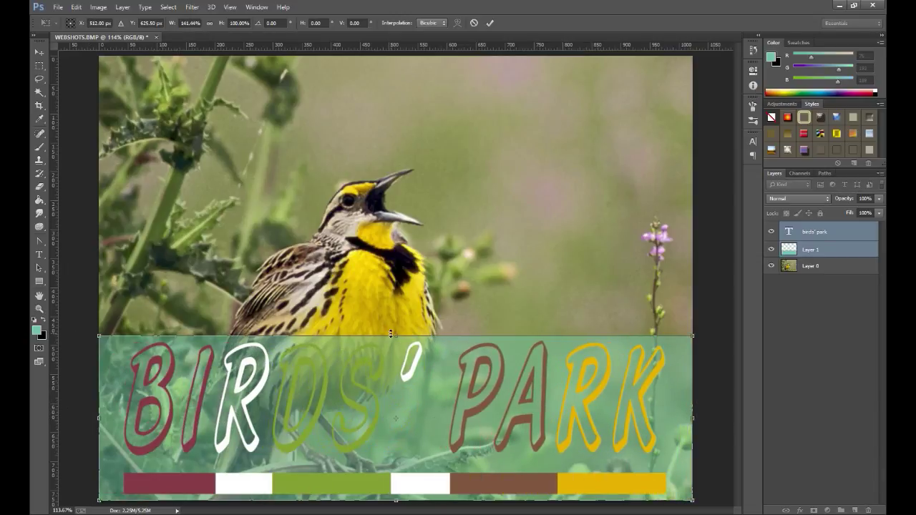
{"action": "left_click_drag", "start_coordinate": [390, 336], "coordinate": [390, 402]}
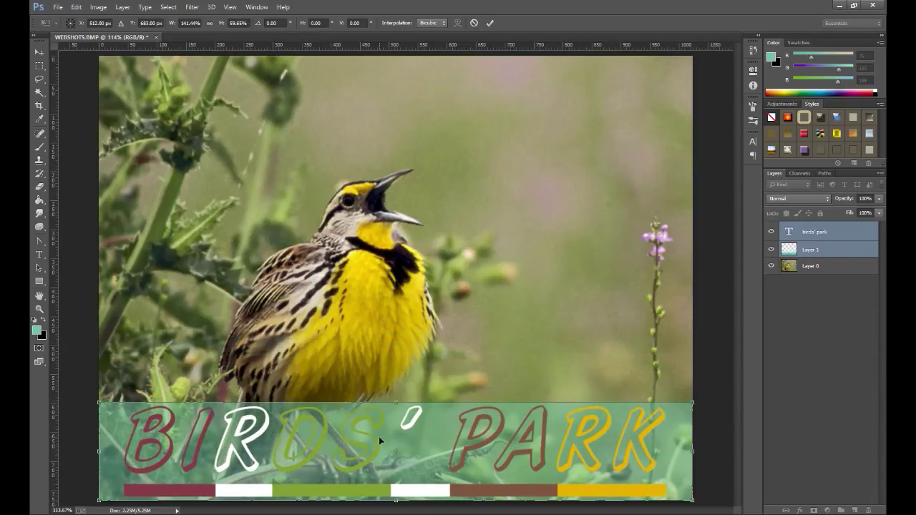
{"action": "key", "text": "Return"}
{"action": "left_click_drag", "start_coordinate": [385, 439], "coordinate": [385, 405]}
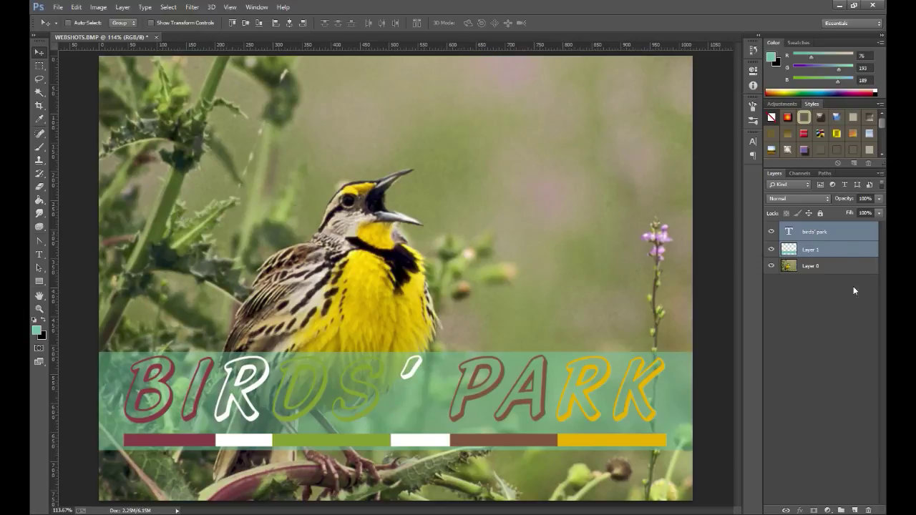
{"action": "left_click", "coordinate": [845, 250]}
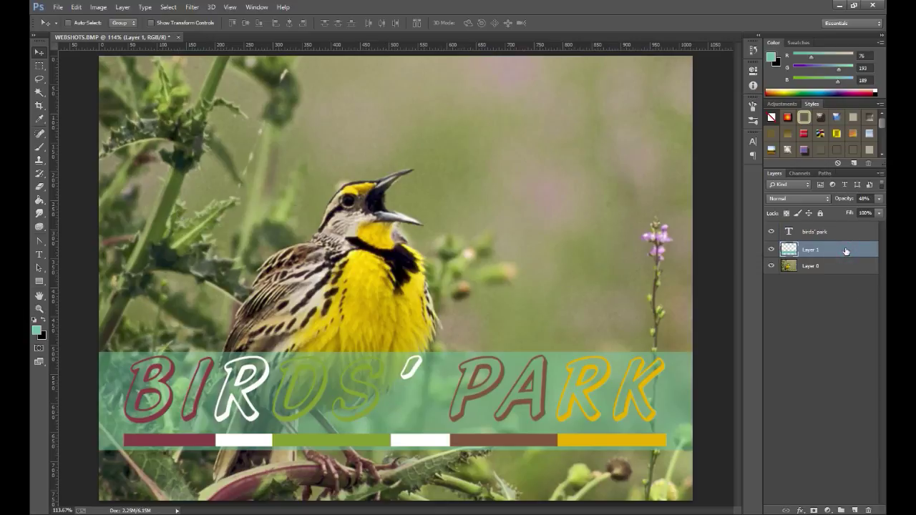